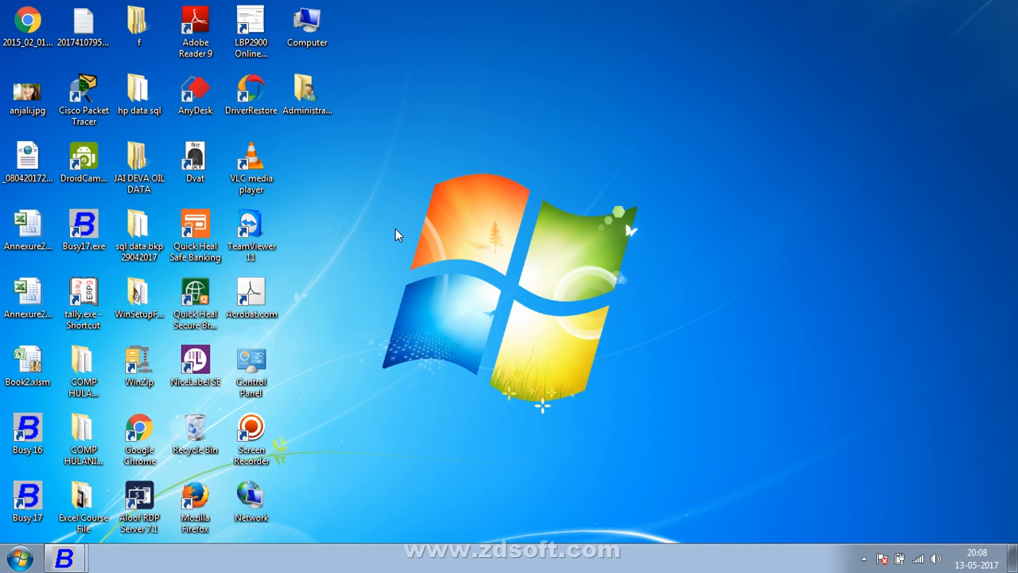
# Step: Restore the running Busy 17 window from the taskbar's grouped Busy button
pyautogui.click(64, 557)
# Step: Set 'Show Party Dash Board after selecting Party in Vouchers' to Y in Accounts options and save
pyautogui.click(90, 523)
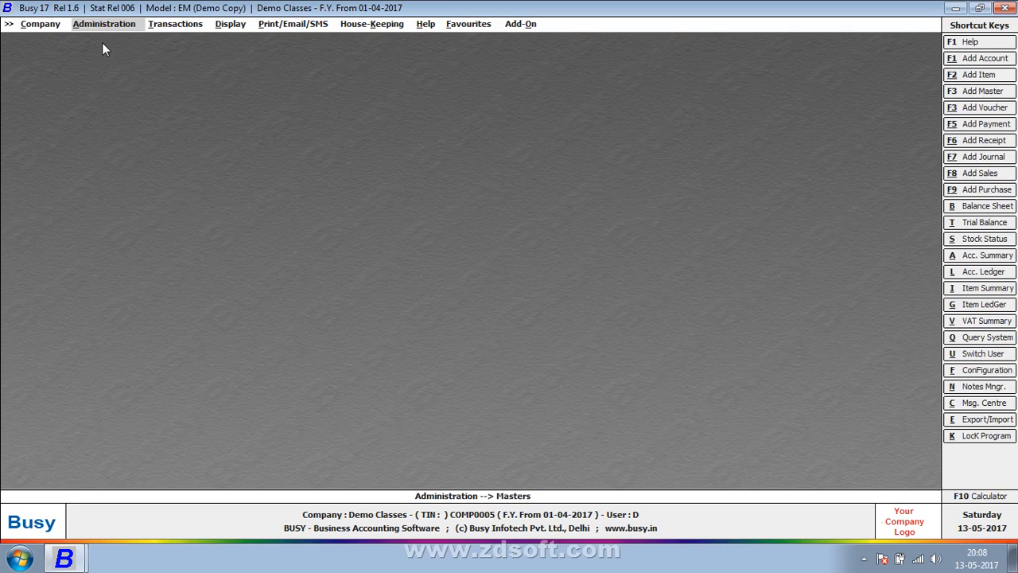
pyautogui.click(101, 29)
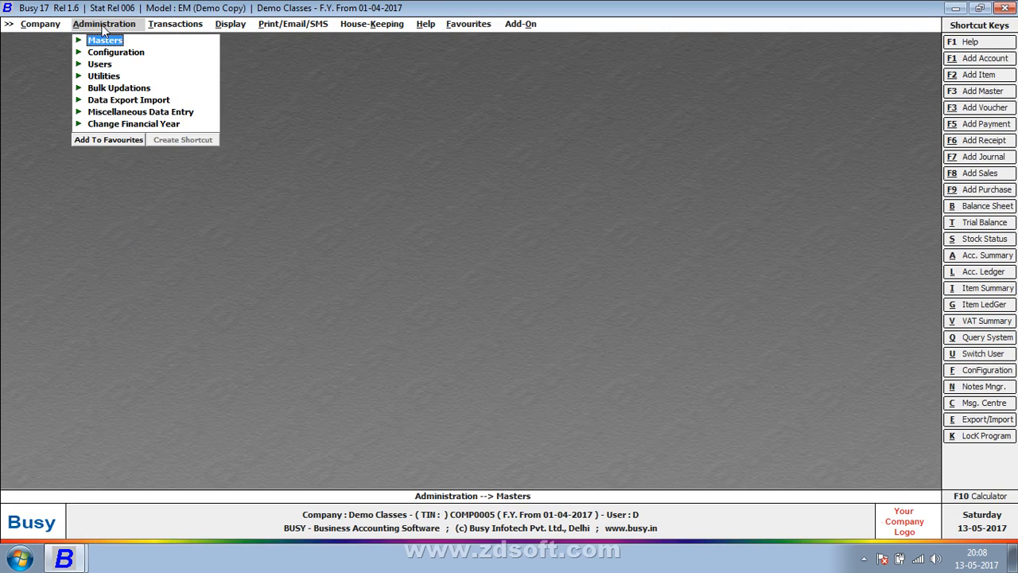
pyautogui.click(109, 54)
pyautogui.click(111, 53)
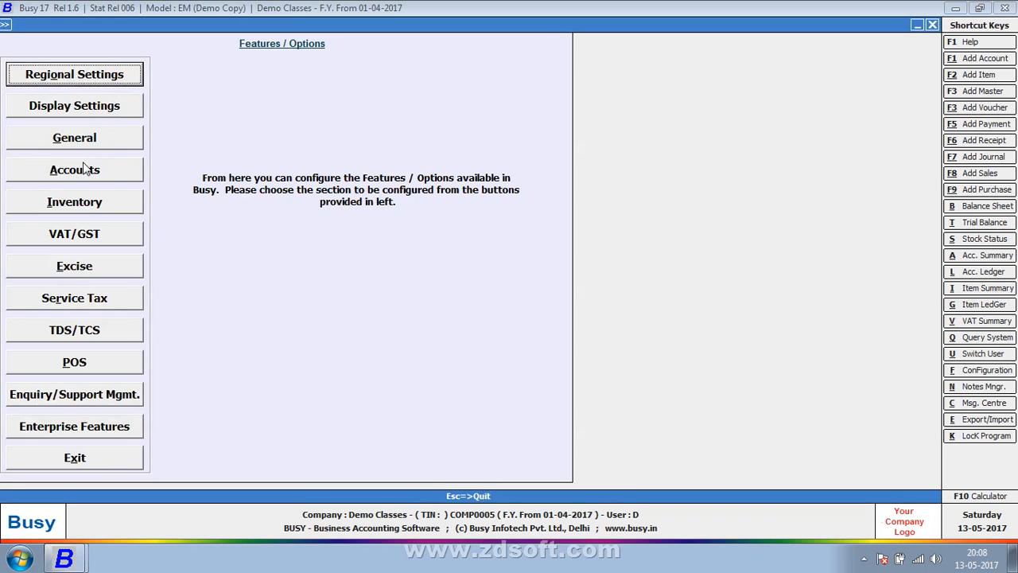
pyautogui.click(84, 170)
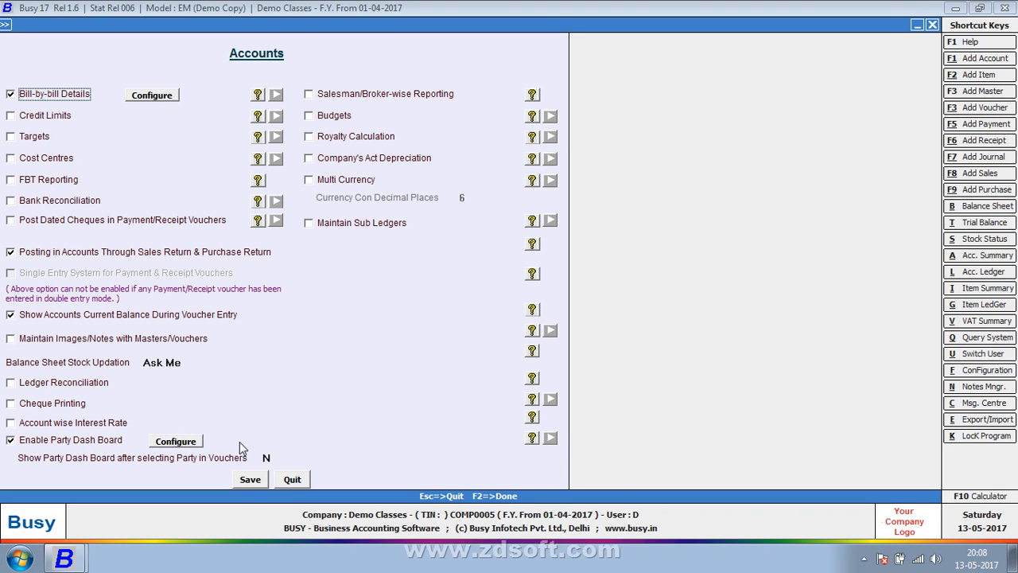
pyautogui.click(267, 459)
pyautogui.press('y')
pyautogui.click(252, 484)
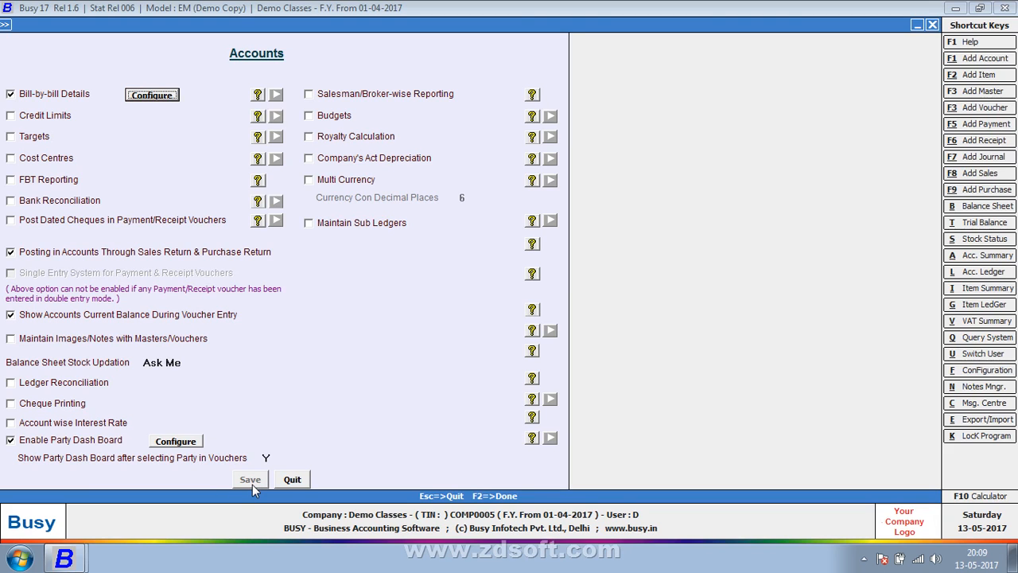
pyautogui.press('Escape')
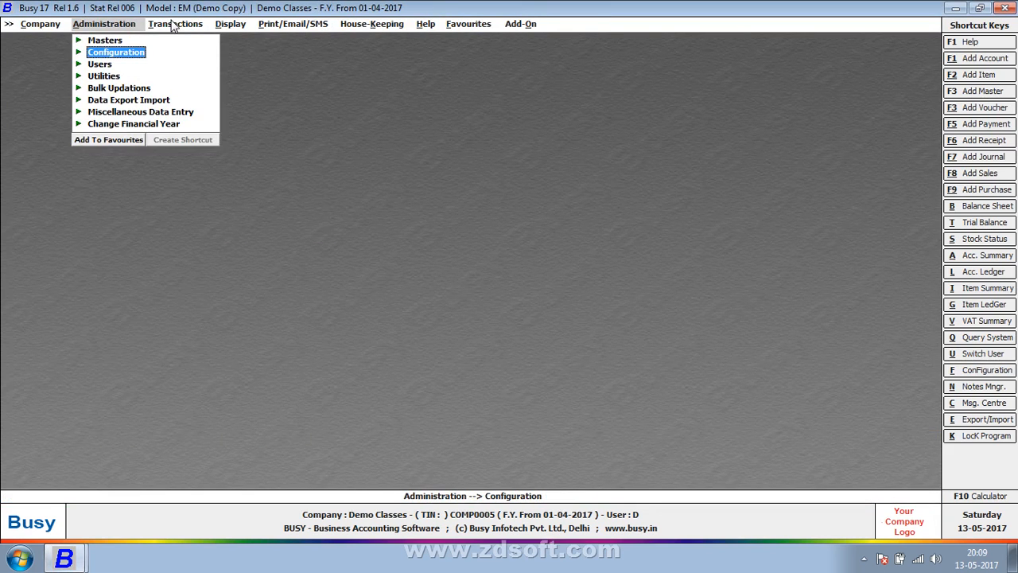
pyautogui.click(173, 25)
pyautogui.press('Return')
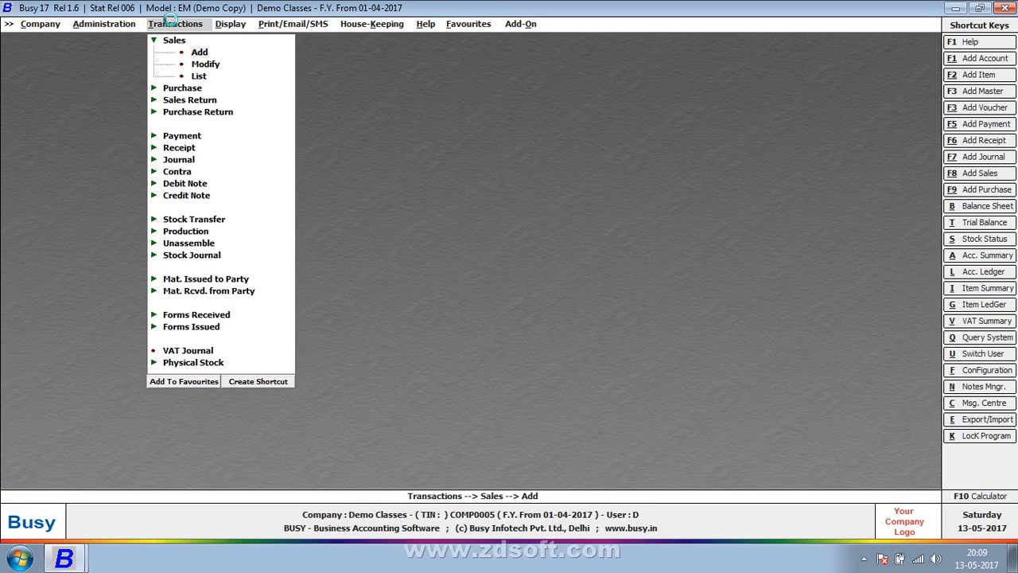
pyautogui.press('Return')
pyautogui.press('Return')
pyautogui.press('Return')
pyautogui.press('Return')
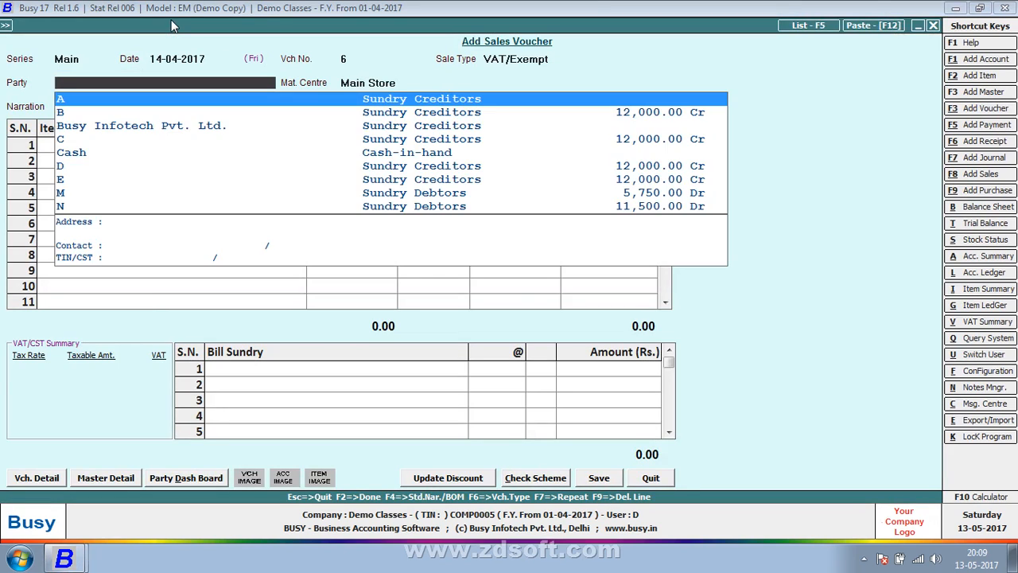
pyautogui.press('Tab')
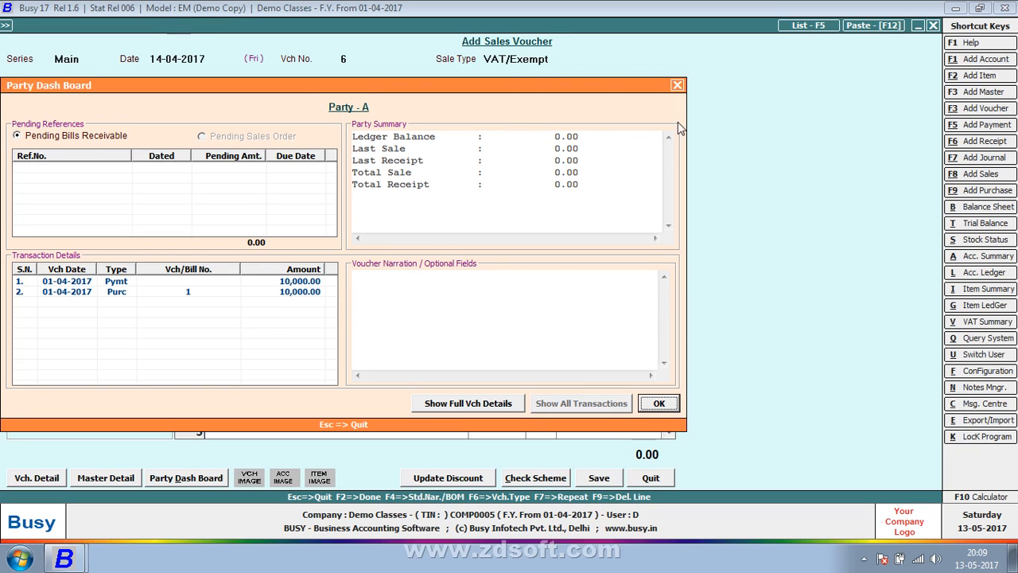
pyautogui.press('Return')
pyautogui.press('Escape')
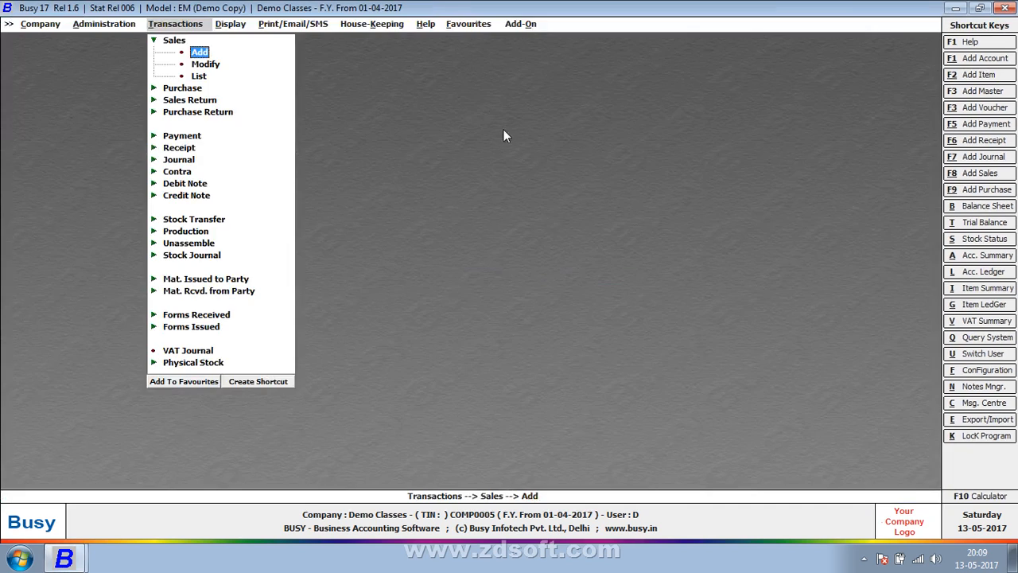
pyautogui.press('Escape')
pyautogui.click(119, 24)
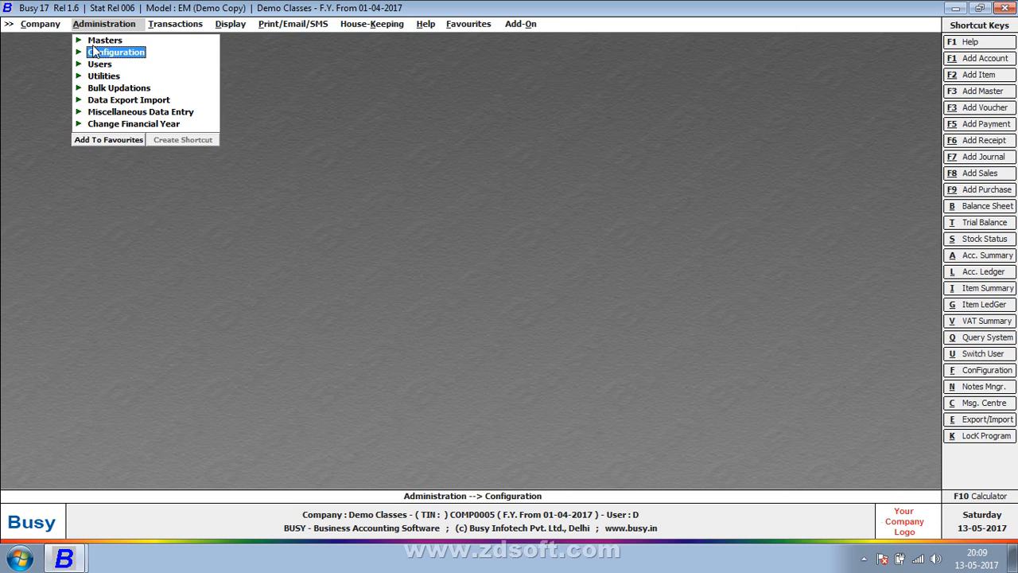
# Step: Open the Party Dash Board configuration from the Accounts features and options
pyautogui.click(93, 52)
pyautogui.doubleClick(99, 52)
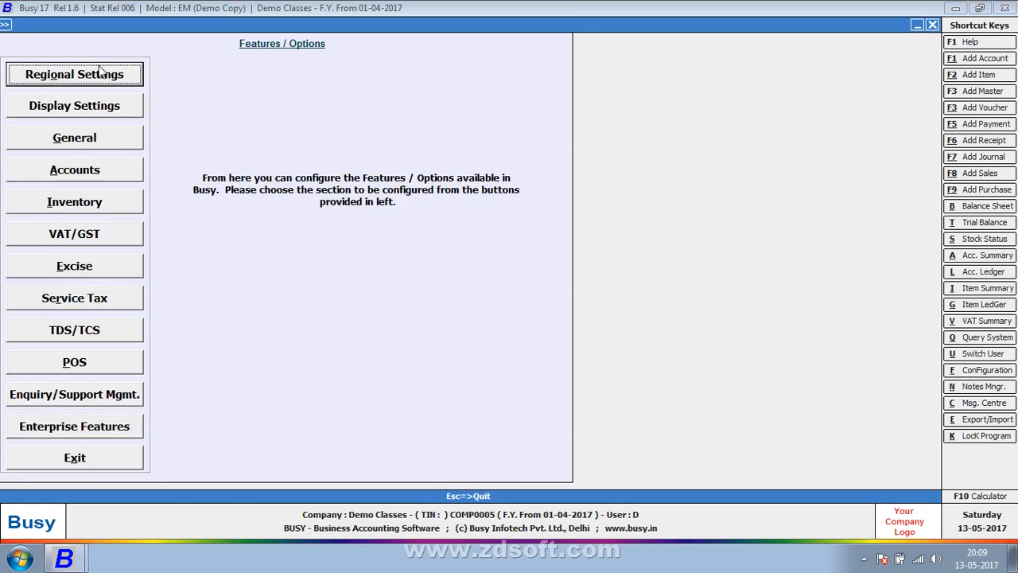
pyautogui.click(101, 172)
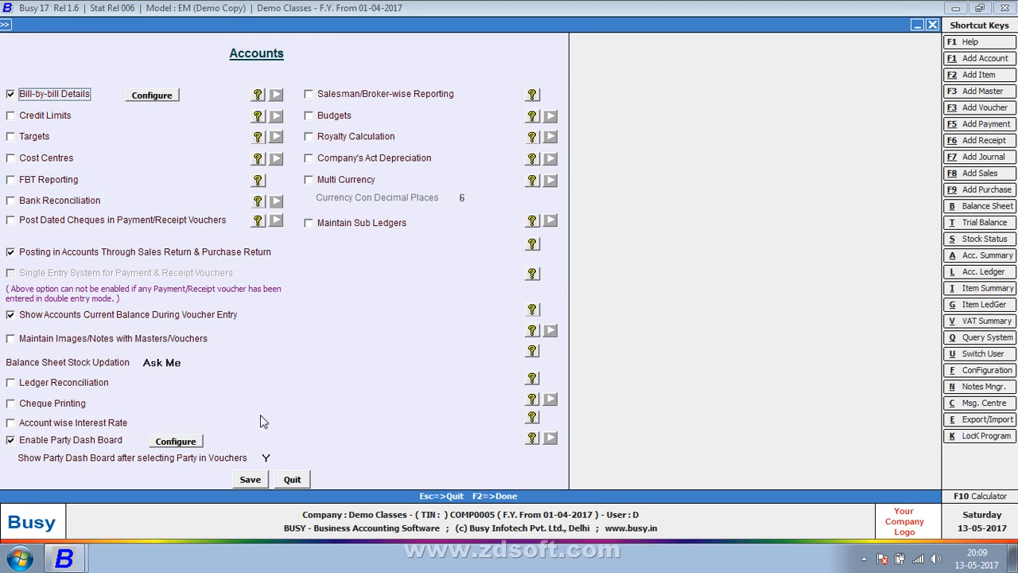
pyautogui.click(178, 443)
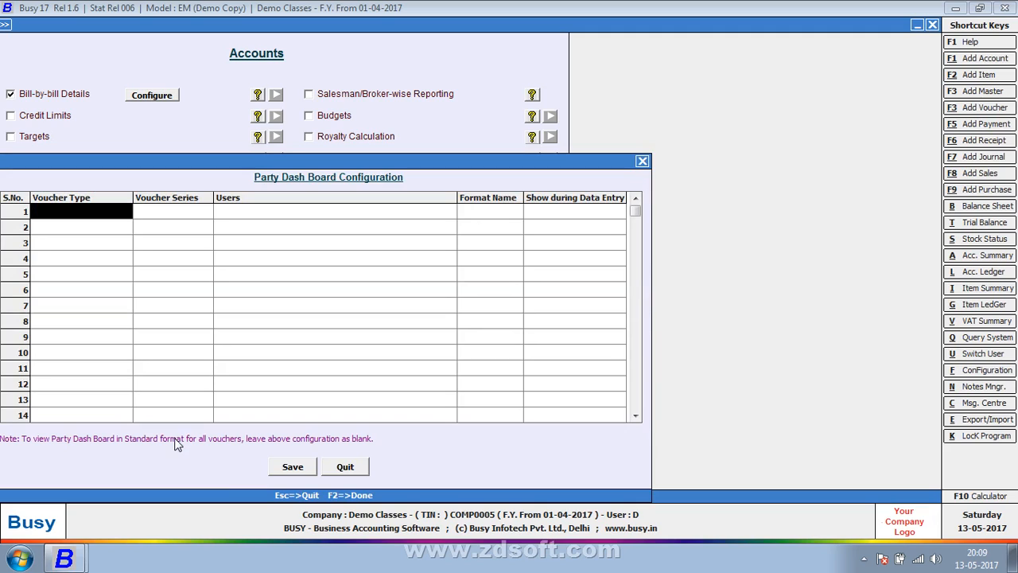
# Step: Fill row 1 with Sales, All Series, All Users, STANDARD format, shown during data entry
pyautogui.press('Return')
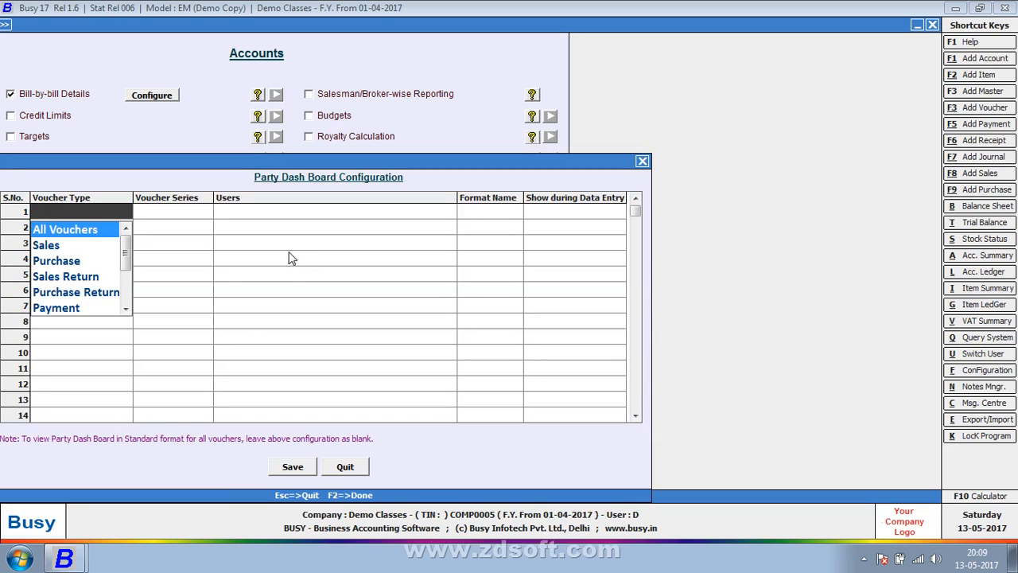
pyautogui.click(73, 248)
pyautogui.click(175, 215)
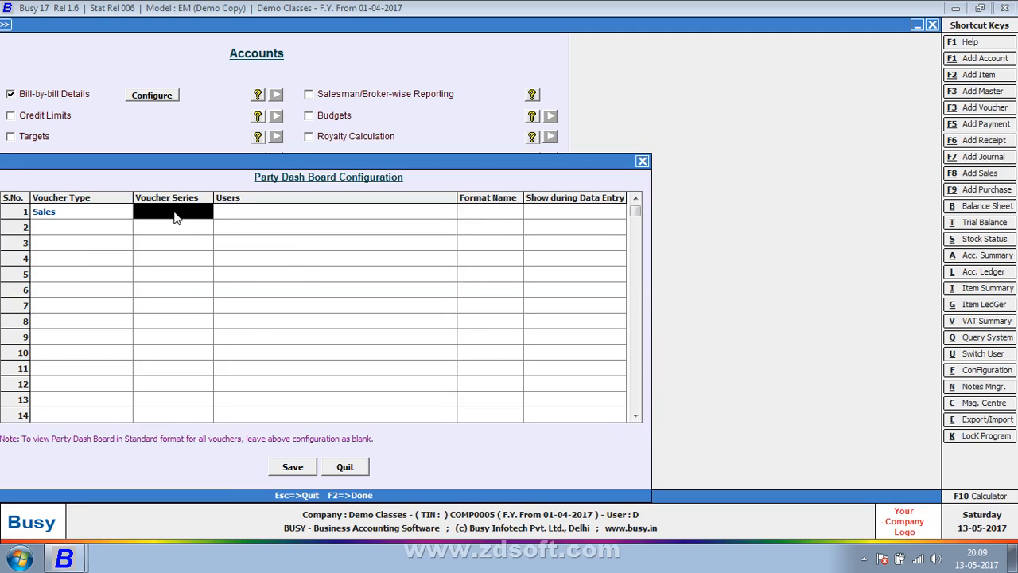
pyautogui.click(175, 211)
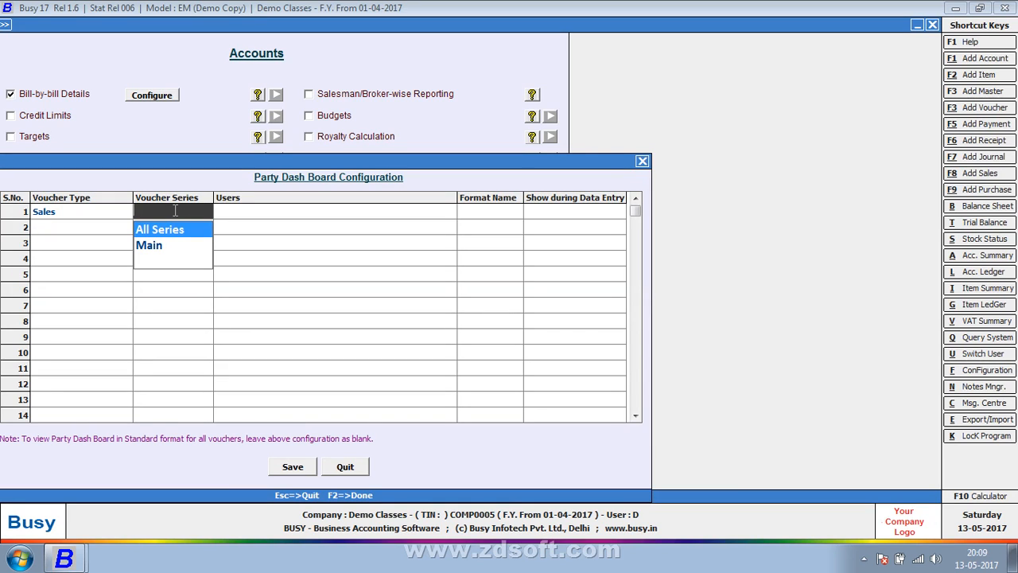
pyautogui.press('Return')
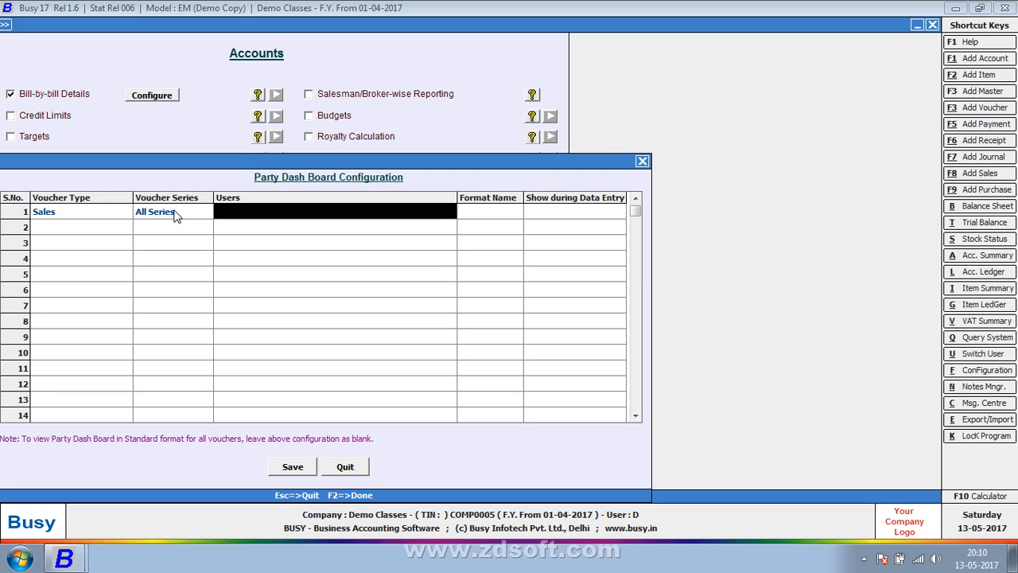
pyautogui.press('Return')
pyautogui.press('Return')
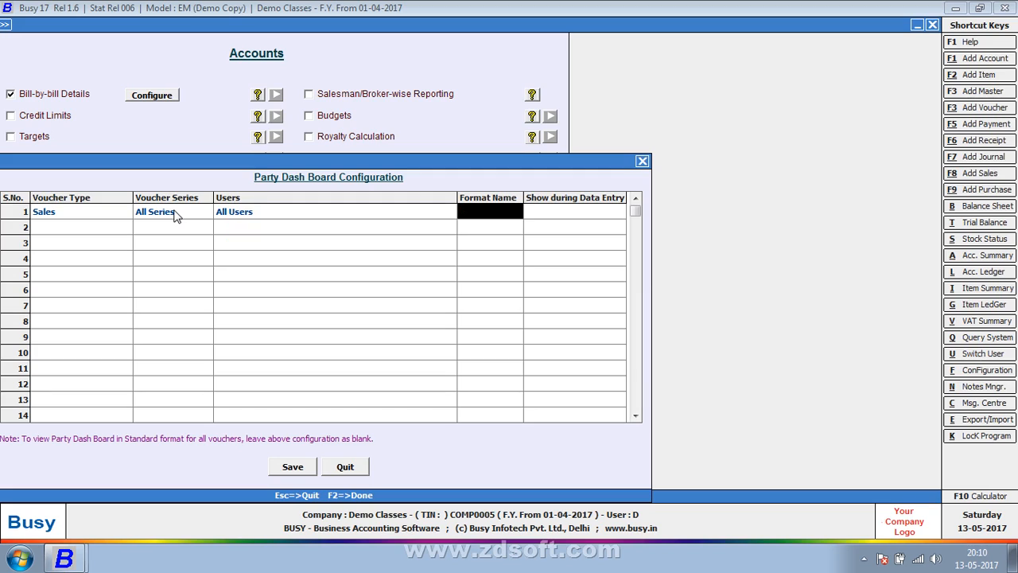
pyautogui.press('Return')
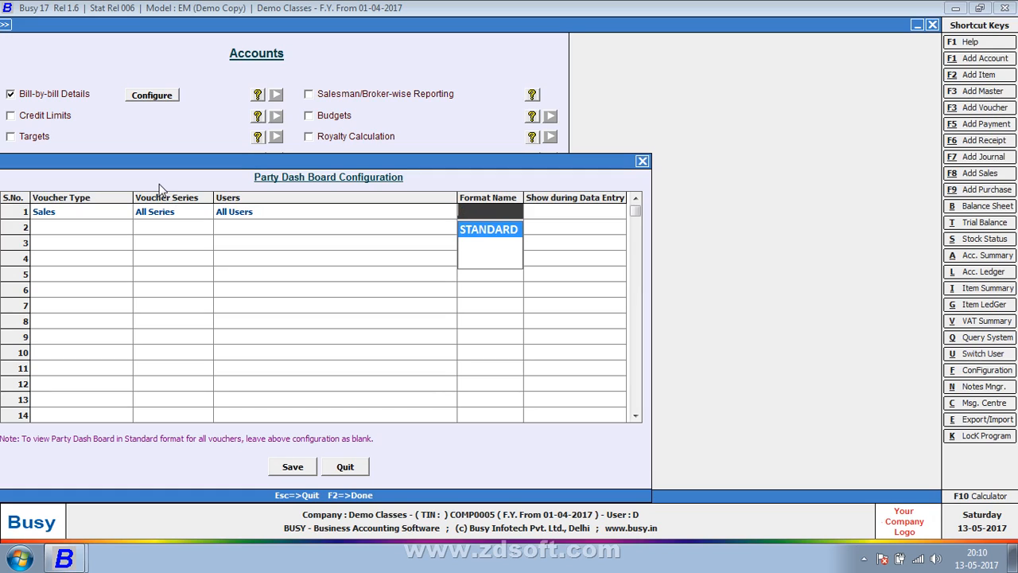
pyautogui.press('Return')
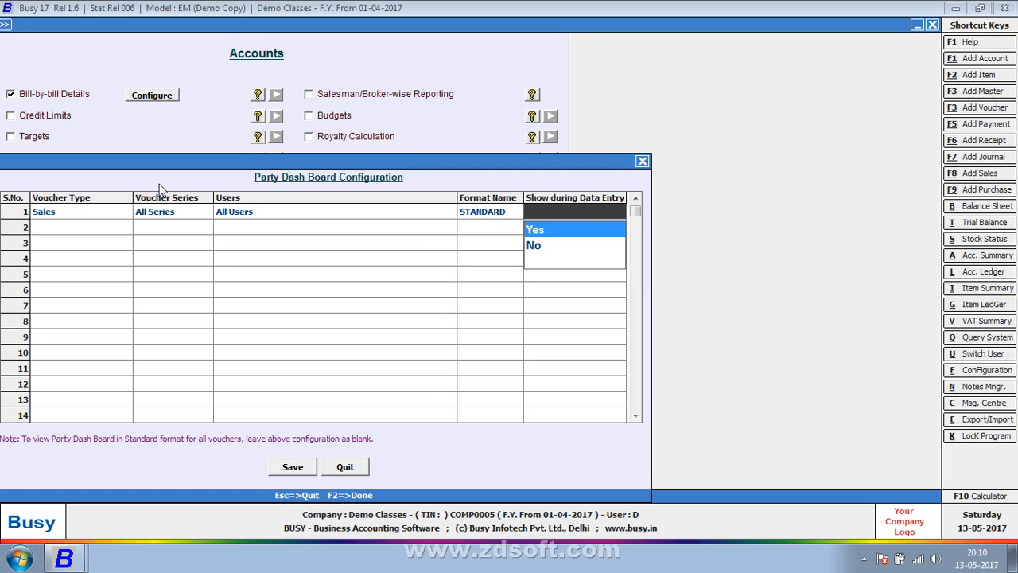
pyautogui.press('Return')
# Step: Save and confirm the dashboard configuration, then save the Accounts options
pyautogui.click(306, 471)
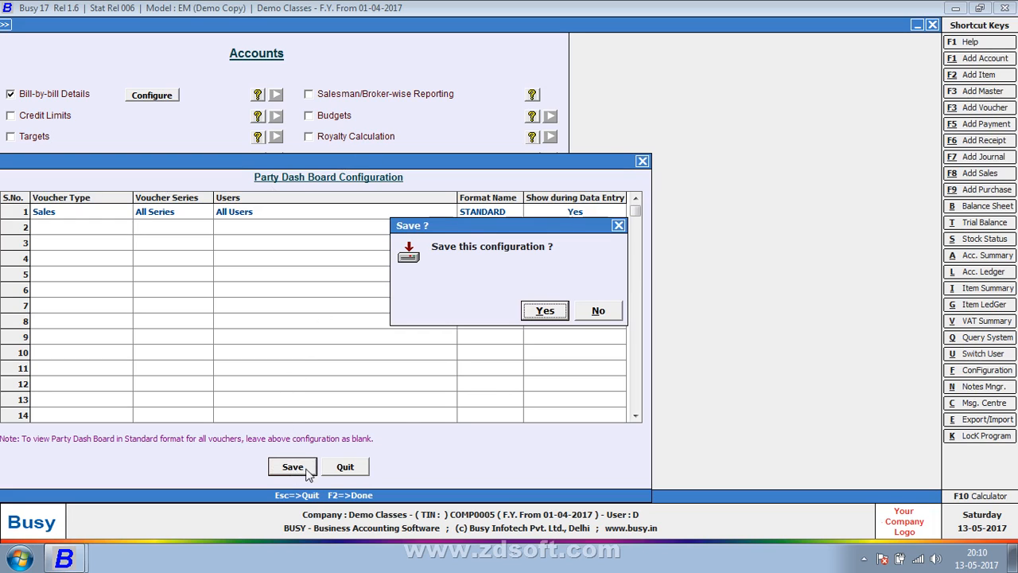
pyautogui.click(544, 312)
pyautogui.click(246, 481)
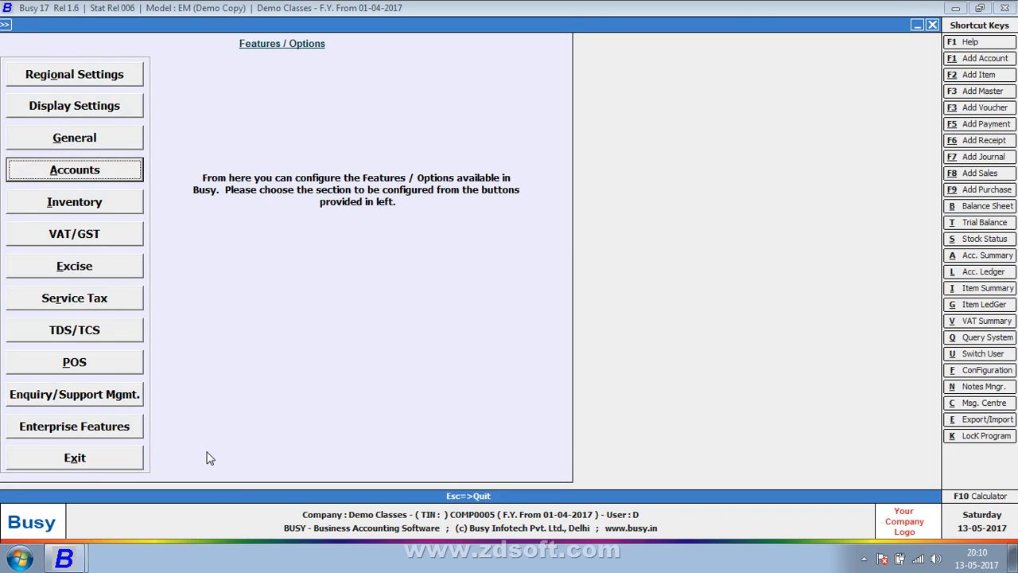
pyautogui.press('Escape')
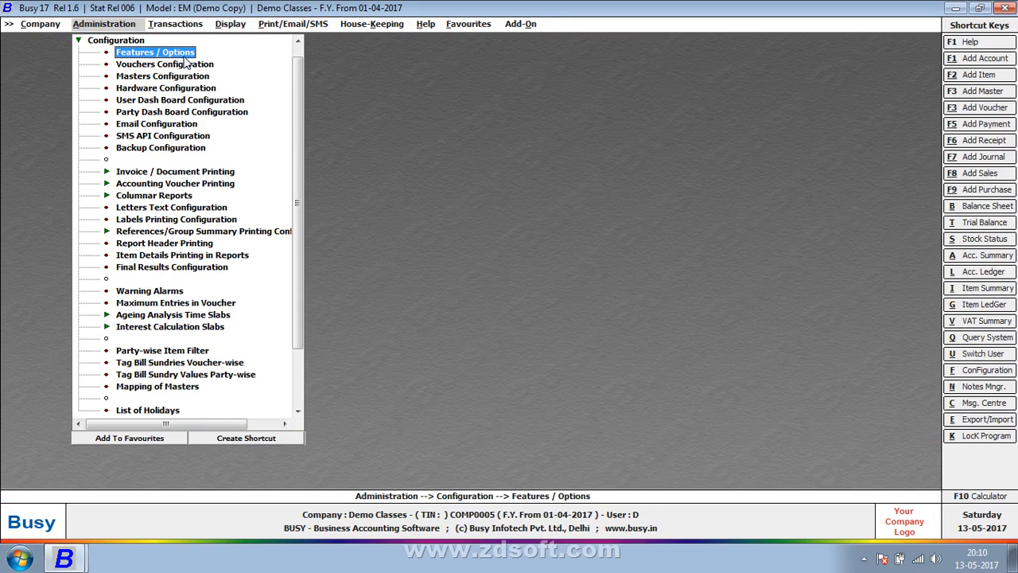
# Step: Add and save a dashboard format named 'PARTY DASH', then open its Configure form
pyautogui.doubleClick(197, 114)
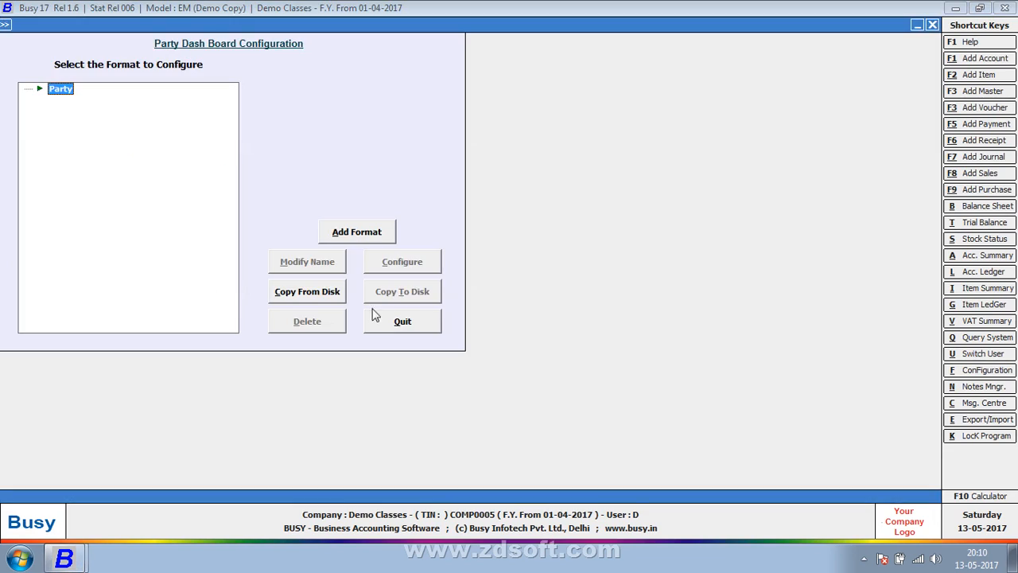
pyautogui.click(355, 239)
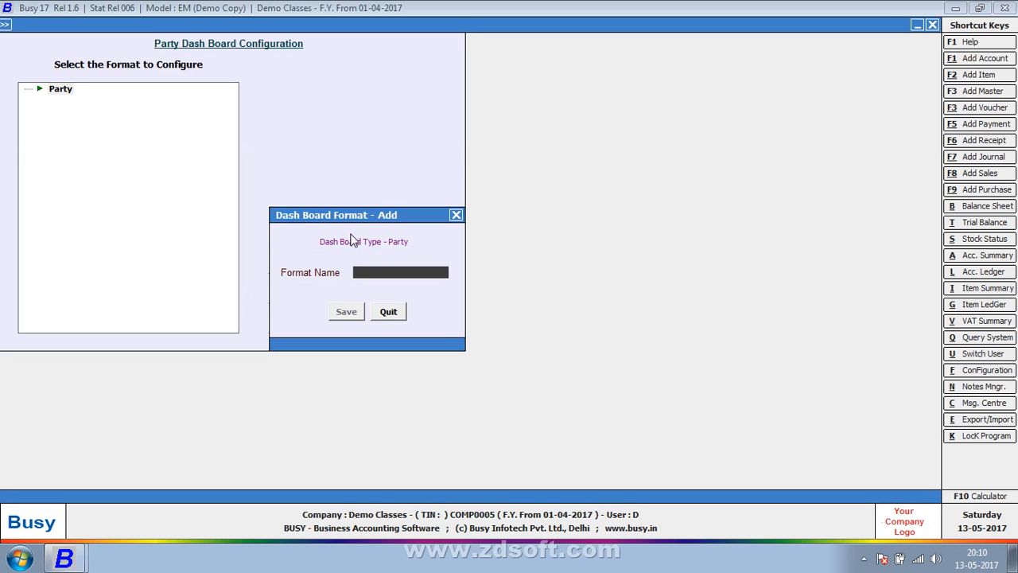
pyautogui.write('PARTY DASHBOAR')
pyautogui.press('BackSpace')
pyautogui.write('T')
pyautogui.press('BackSpace')
pyautogui.press('BackSpace')
pyautogui.press('BackSpace')
pyautogui.press('BackSpace')
pyautogui.click(346, 311)
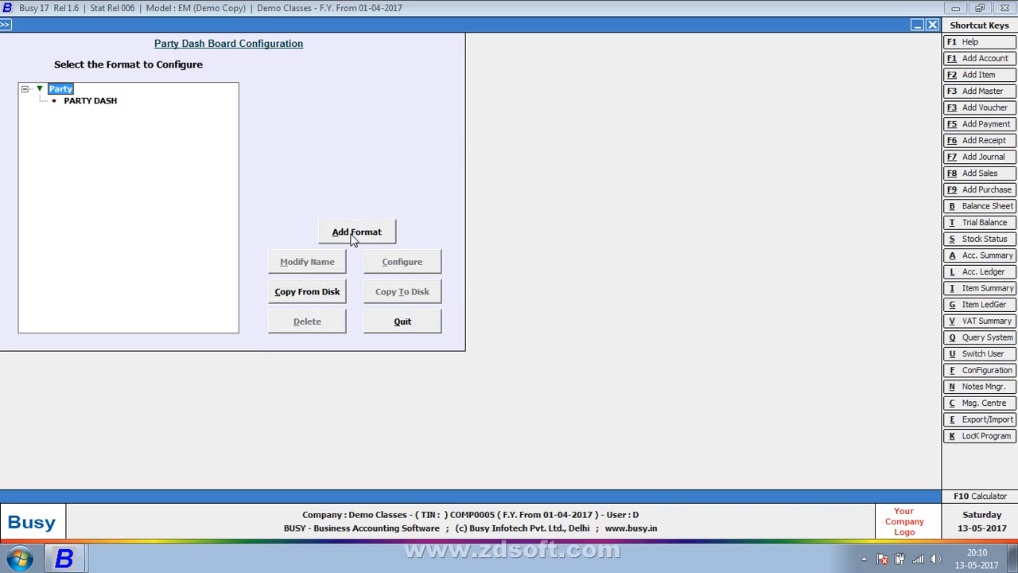
pyautogui.click(106, 101)
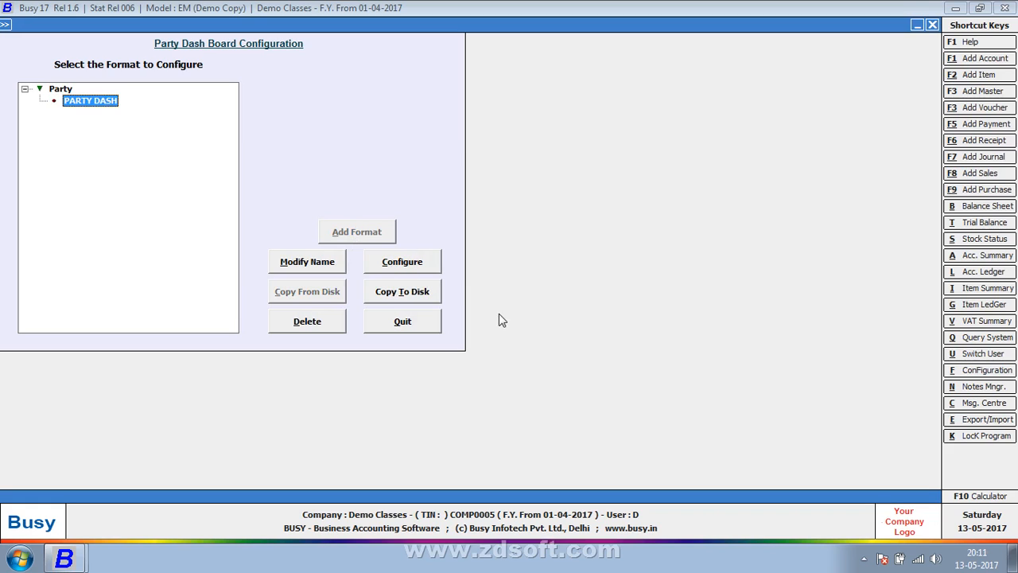
pyautogui.click(388, 264)
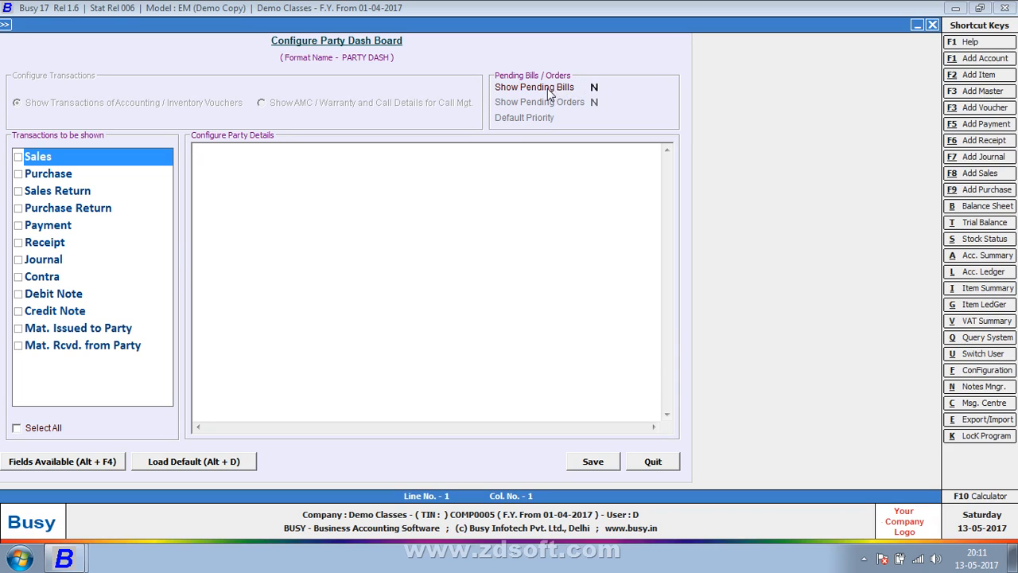
# Step: Turn on showing pending bills and include every transaction type in the dashboard
pyautogui.click(594, 87)
pyautogui.write('Y')
pyautogui.press('Return')
pyautogui.click(34, 430)
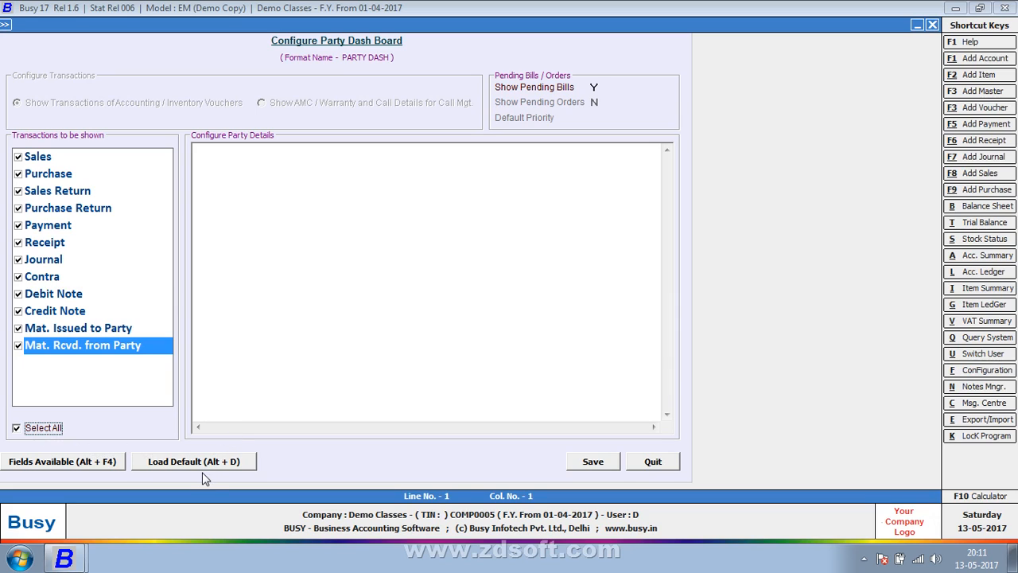
# Step: Load the default Sale format lines, Ledger Balance through Total Receipt
pyautogui.click(199, 463)
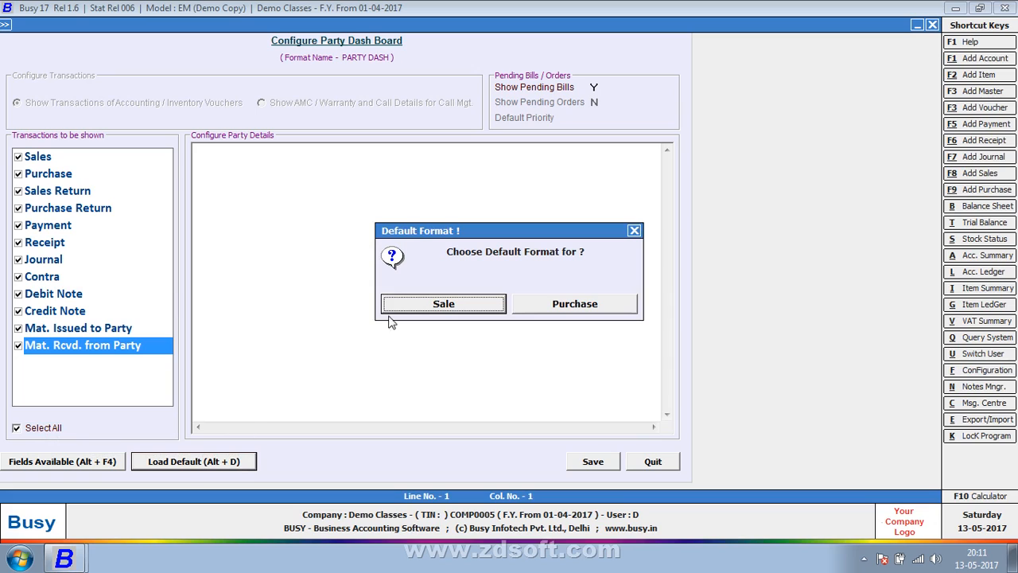
pyautogui.click(429, 306)
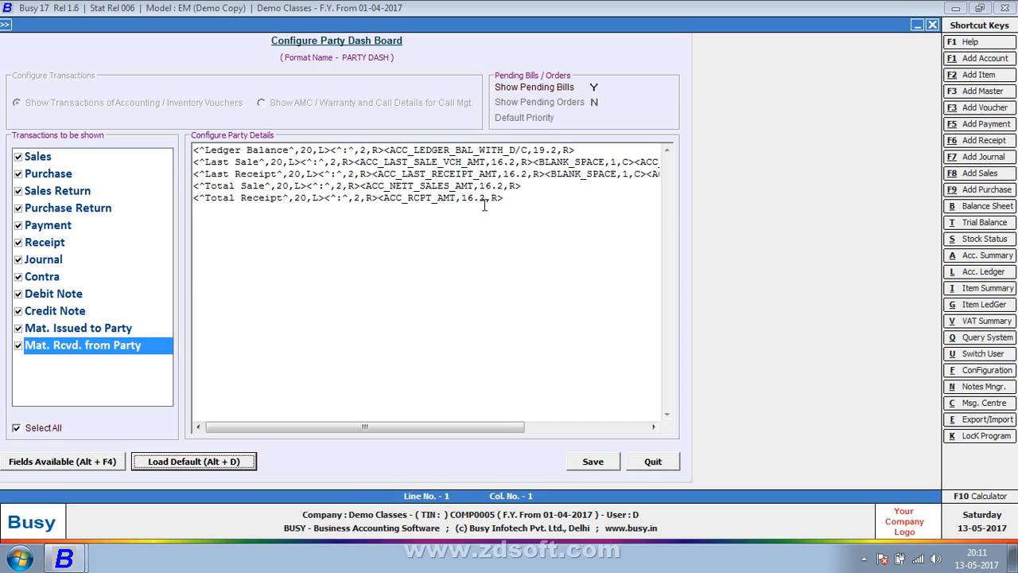
pyautogui.click(514, 197)
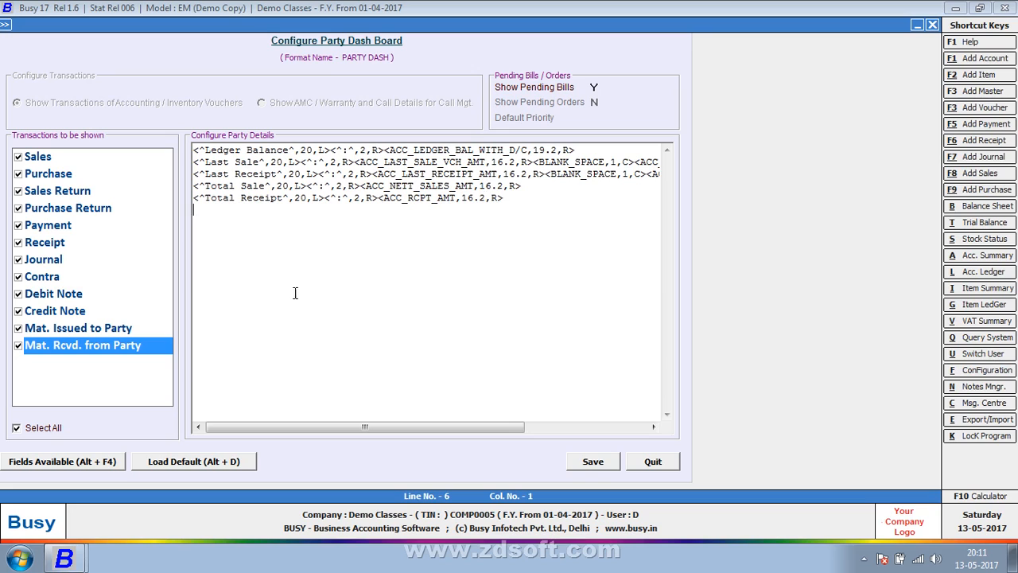
# Step: Insert the ACC_MOBILE_NO account field with width 10, followed by a colon tag
pyautogui.click(111, 467)
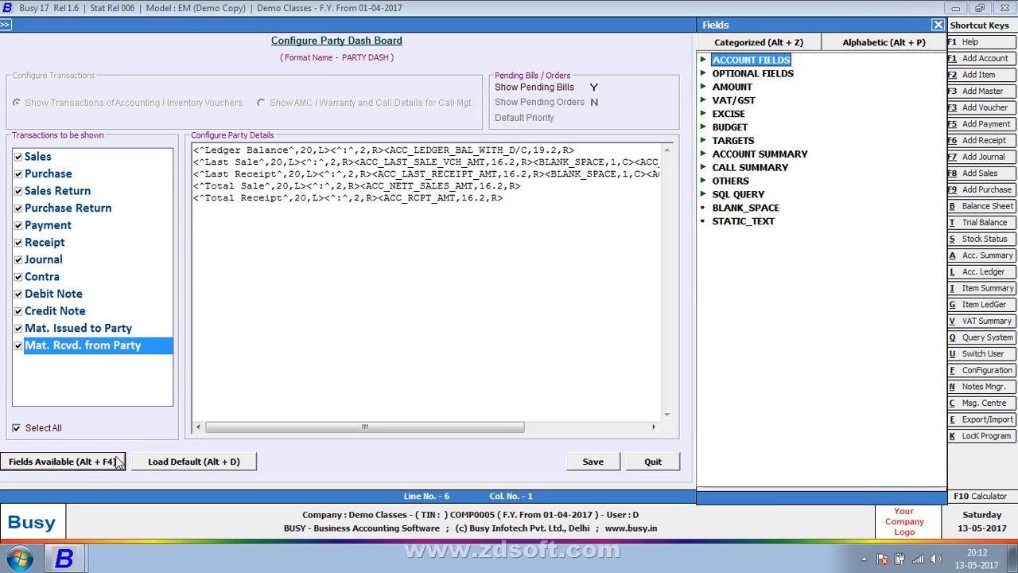
pyautogui.click(703, 61)
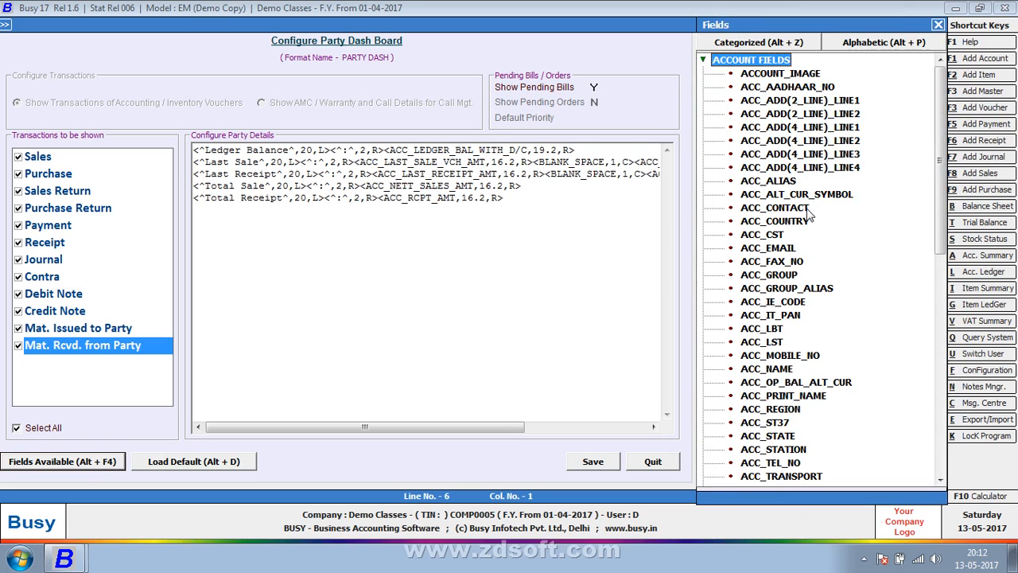
pyautogui.scroll(-1, 788, 261)
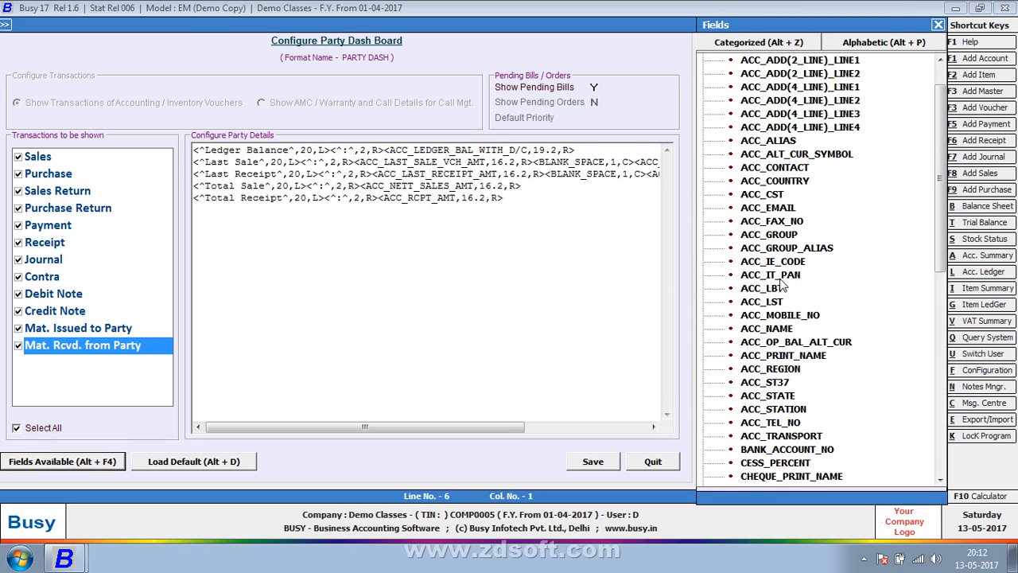
pyautogui.doubleClick(793, 322)
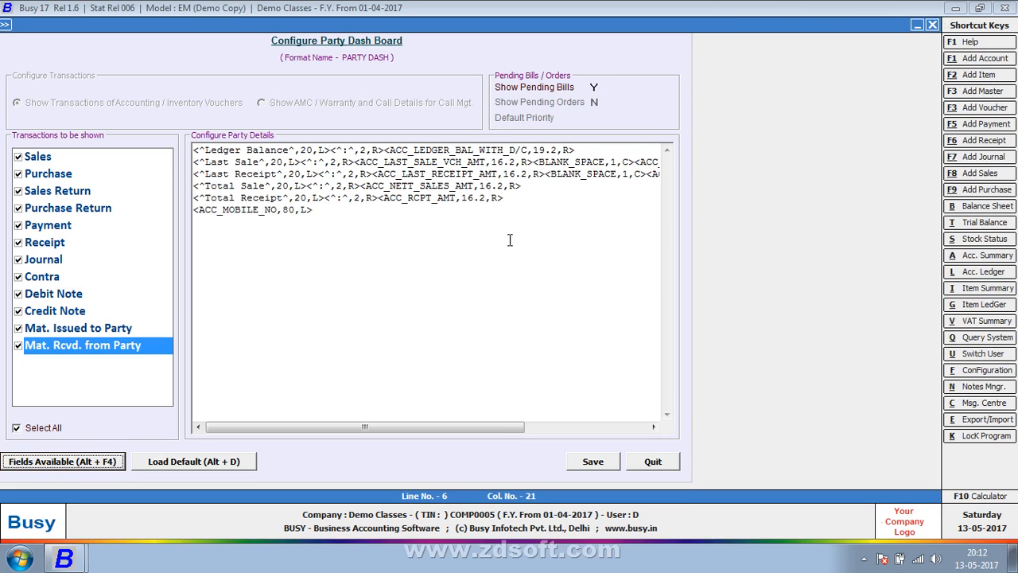
pyautogui.click(291, 212)
pyautogui.press('BackSpace')
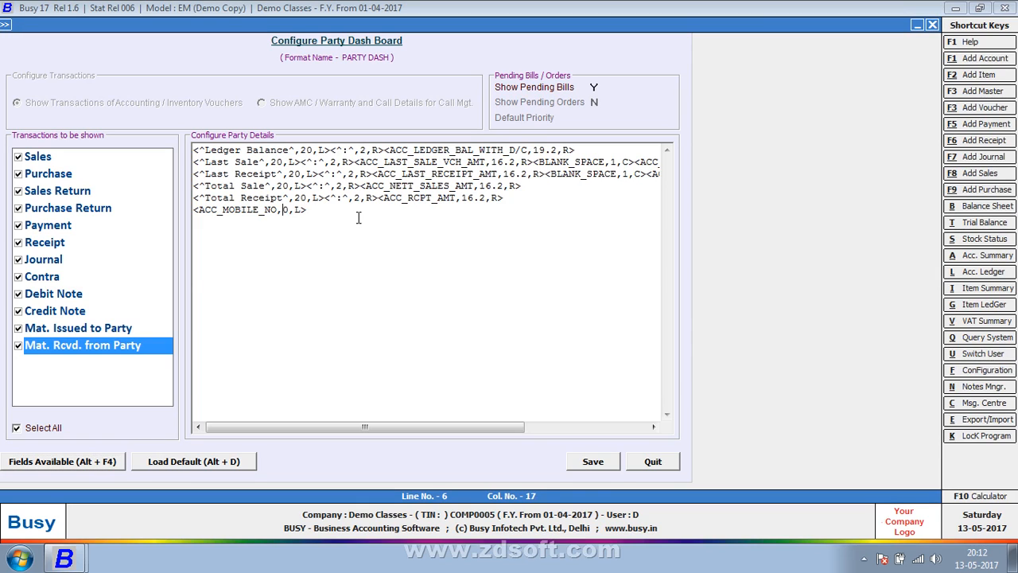
pyautogui.write('10')
pyautogui.press('Delete')
pyautogui.click(347, 210)
pyautogui.write('<')
pyautogui.write(':^')
pyautogui.press('BackSpace')
pyautogui.press('BackSpace')
pyautogui.write('^:^<')
pyautogui.press('BackSpace')
pyautogui.write(',2,L>')
# Step: Insert the ACC_EMAIL field after the colon with width 15
pyautogui.hotkey('alt', 'F4')
pyautogui.press('Down')
pyautogui.press('Down')
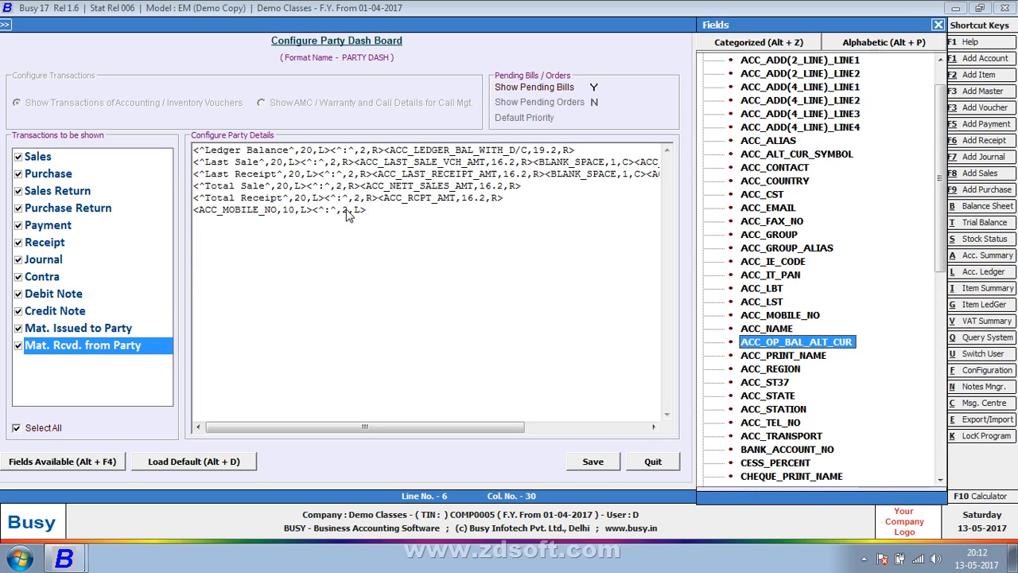
pyautogui.press('Up')
pyautogui.press('Up')
pyautogui.press('Up')
pyautogui.press('Up')
pyautogui.press('Up')
pyautogui.press('Up')
pyautogui.press('Up')
pyautogui.press('Up')
pyautogui.press('Up')
pyautogui.press('Up')
pyautogui.press('Up')
pyautogui.press('Up')
pyautogui.press('Up')
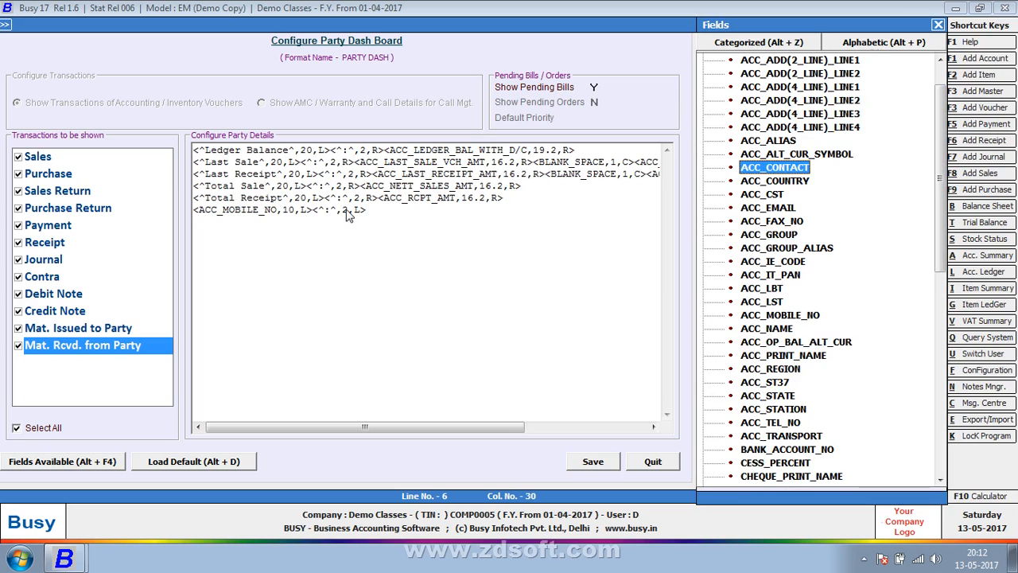
pyautogui.press('Down')
pyautogui.press('Down')
pyautogui.press('Down')
pyautogui.press('Return')
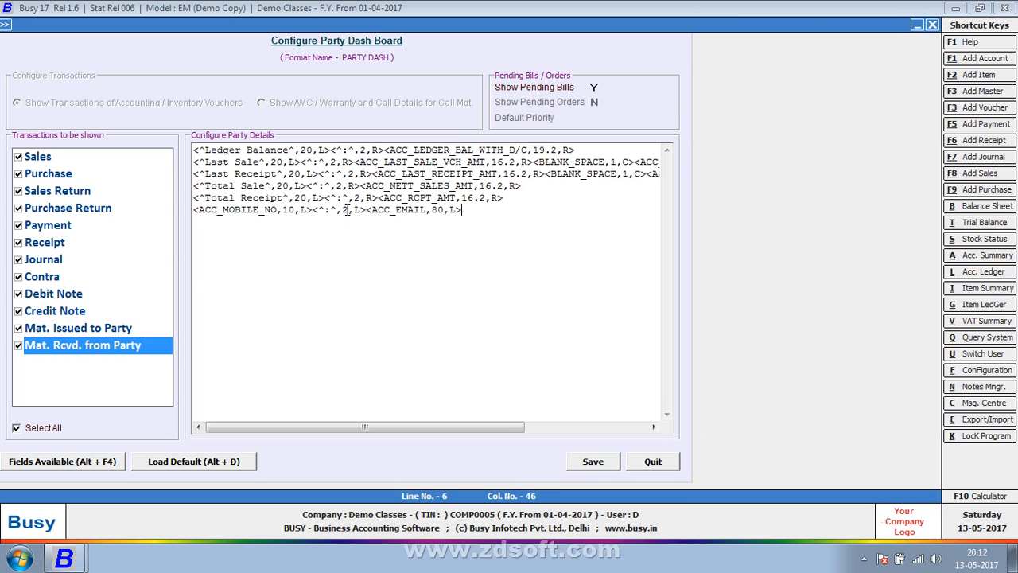
pyautogui.press('Left')
pyautogui.press('Left')
pyautogui.press('BackSpace')
pyautogui.press('BackSpace')
pyautogui.write('15')
# Step: Save the PARTY DASH format and close the format list
pyautogui.press('F2')
pyautogui.press('Return')
pyautogui.press('Escape')
pyautogui.press('Escape')
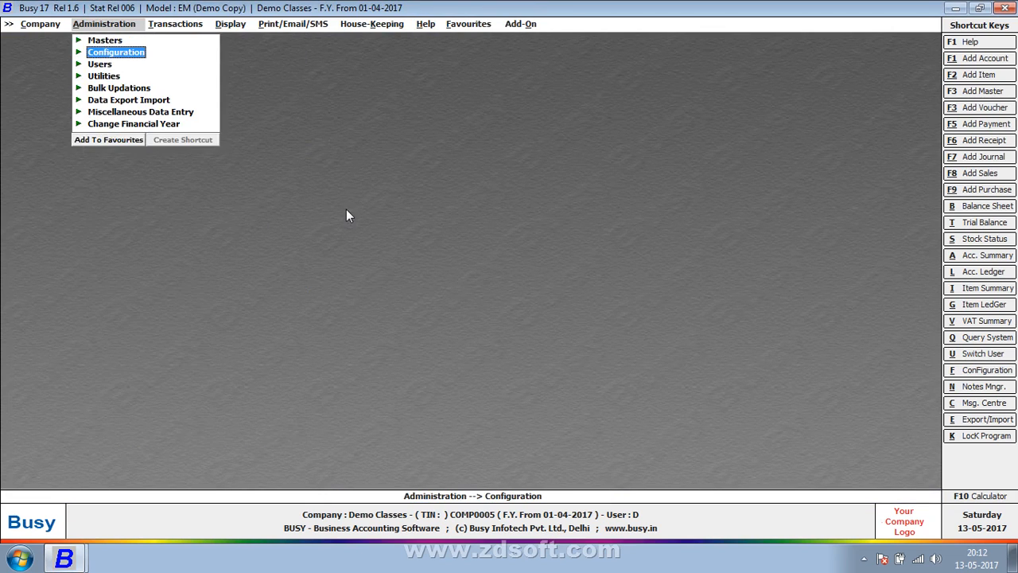
# Step: Open the Party Dash Board voucher settings from Accounts features and options
pyautogui.press('Return')
pyautogui.press('Return')
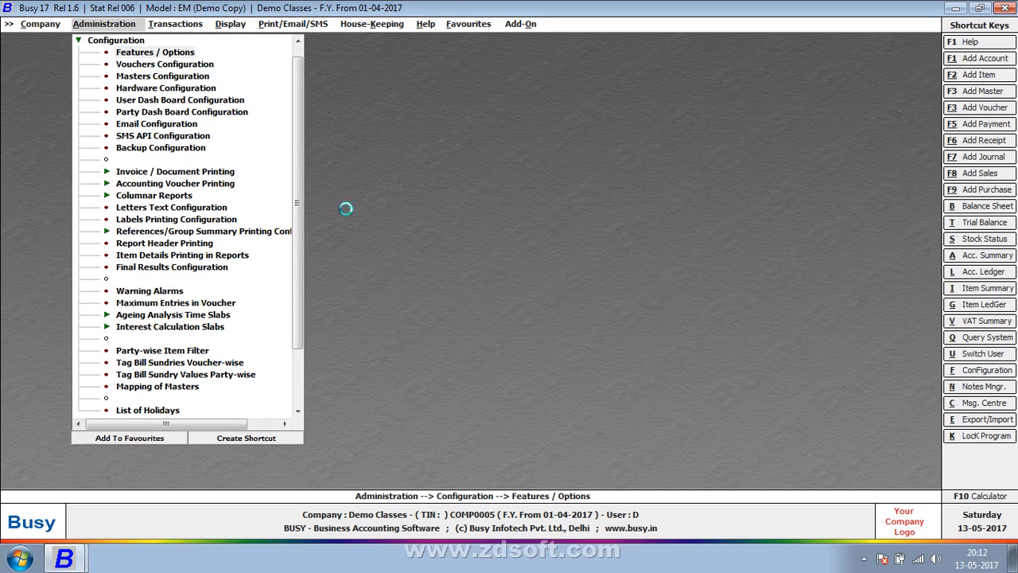
pyautogui.press('Down')
pyautogui.press('Down')
pyautogui.press('Down')
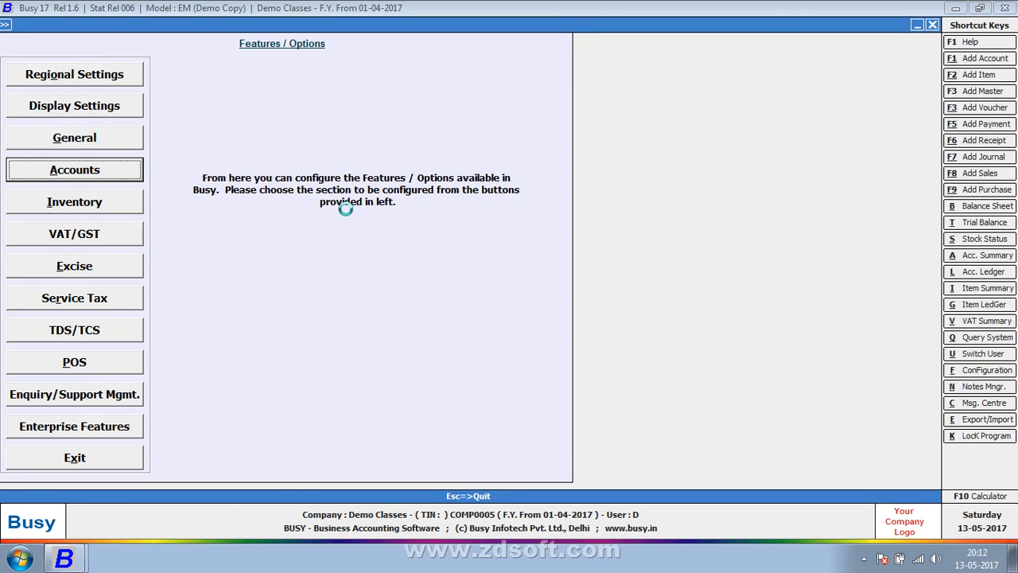
pyautogui.press('Return')
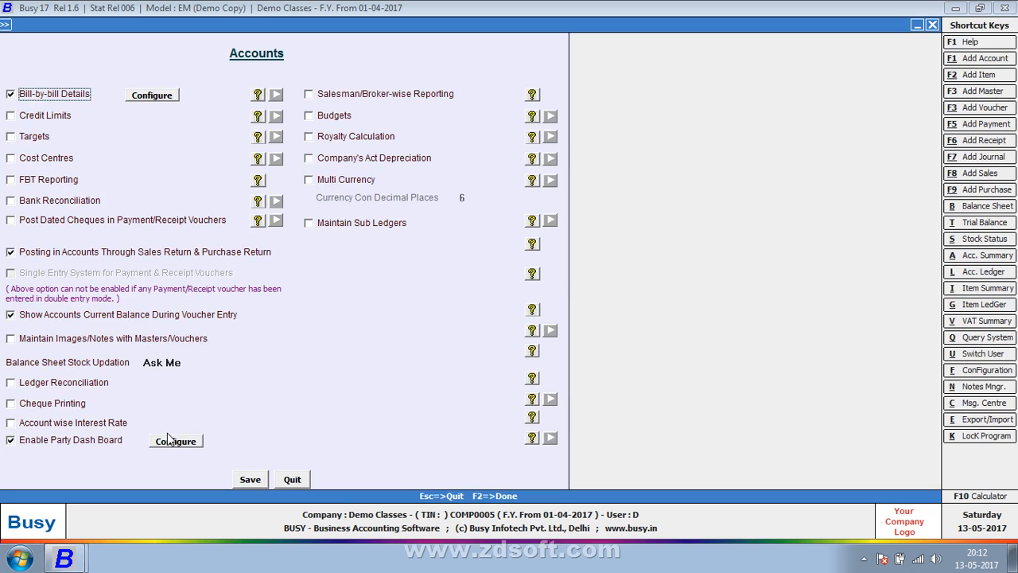
pyautogui.click(170, 443)
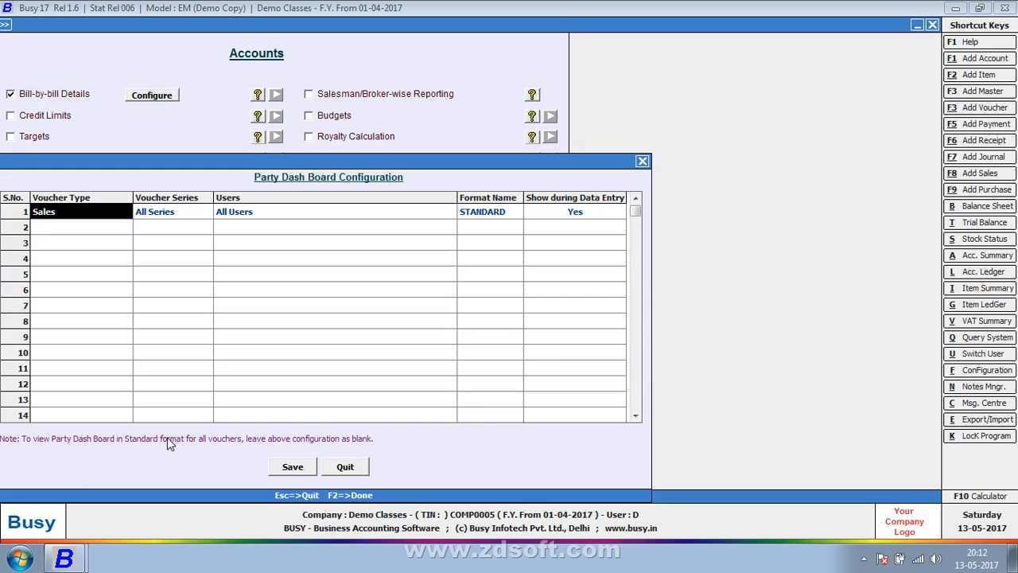
# Step: Set the Sales row's format to PARTY DASH and save both configuration and Accounts options
pyautogui.click(493, 212)
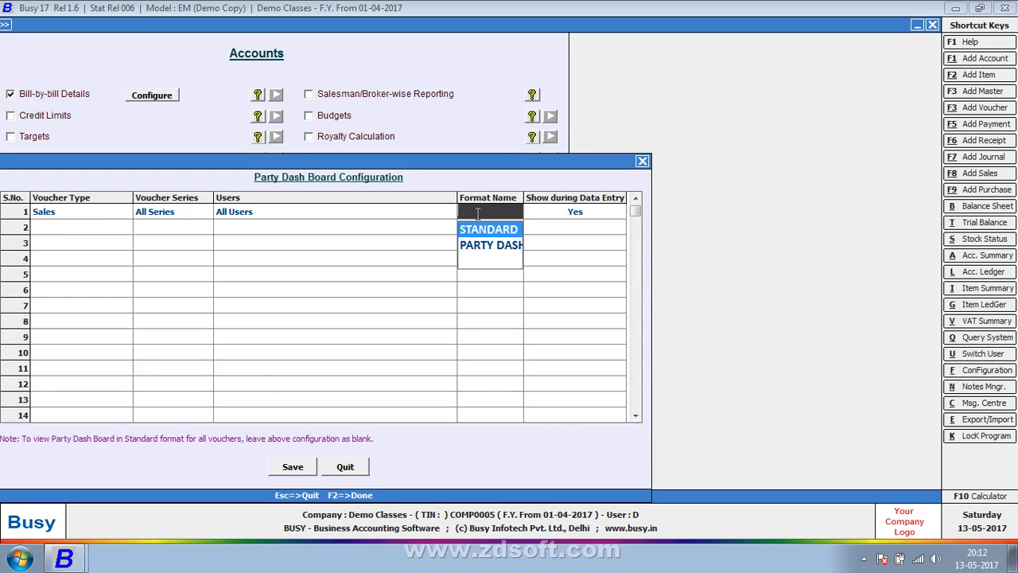
pyautogui.click(487, 246)
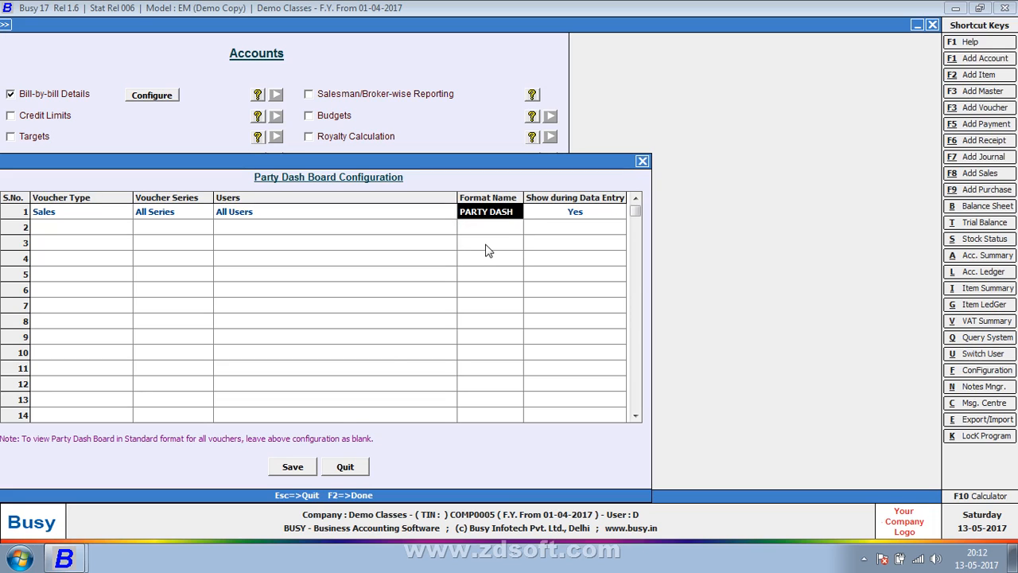
pyautogui.click(293, 468)
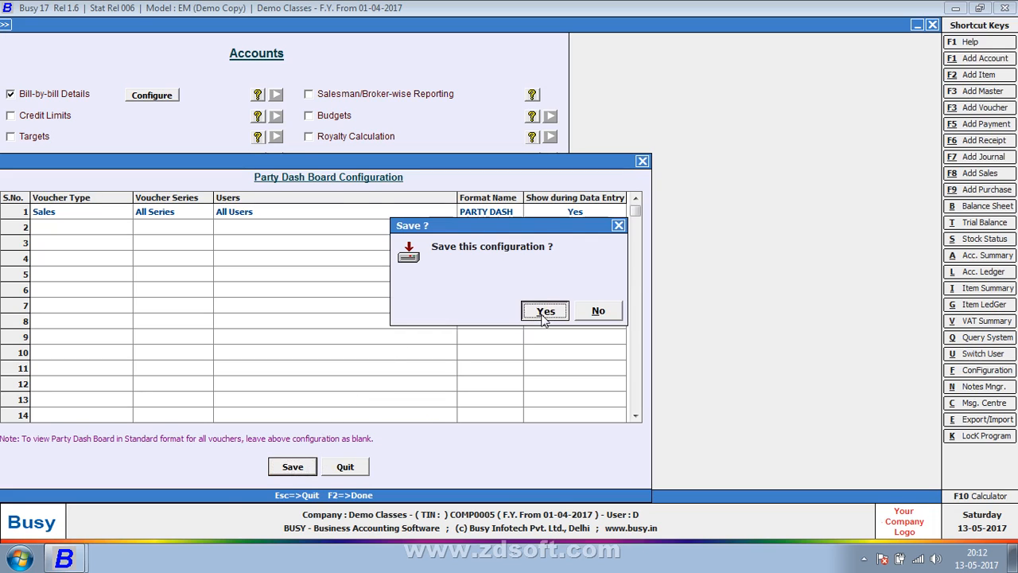
pyautogui.click(546, 312)
pyautogui.click(248, 479)
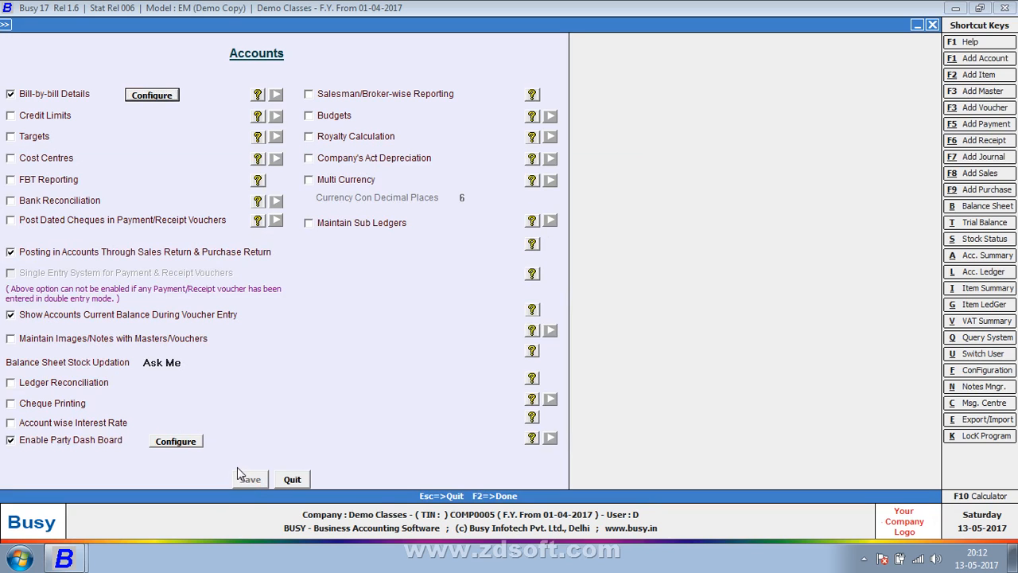
pyautogui.press('Escape')
pyautogui.press('Escape')
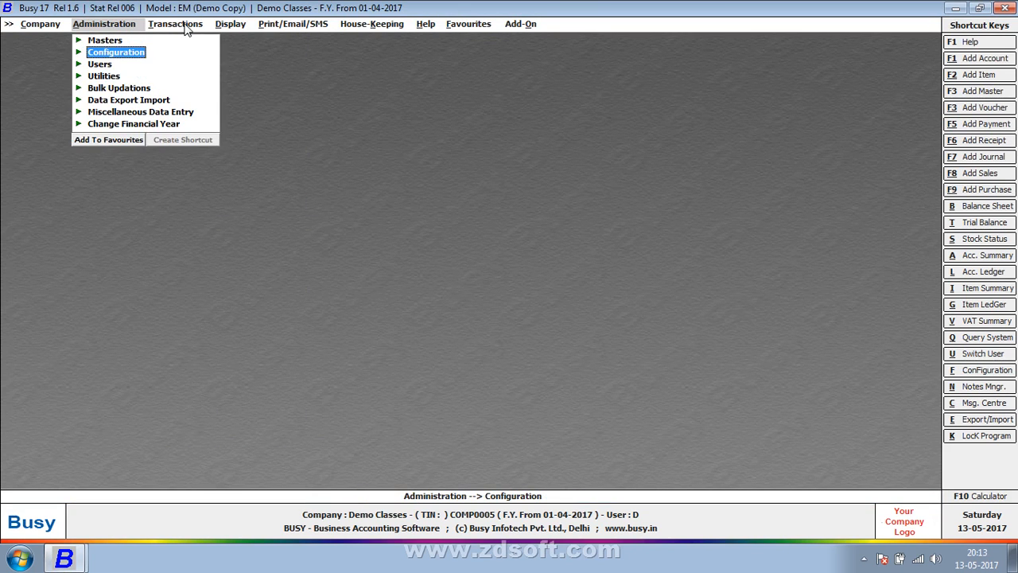
# Step: Start a new Sales voucher and select party A
pyautogui.click(185, 24)
pyautogui.press('Return')
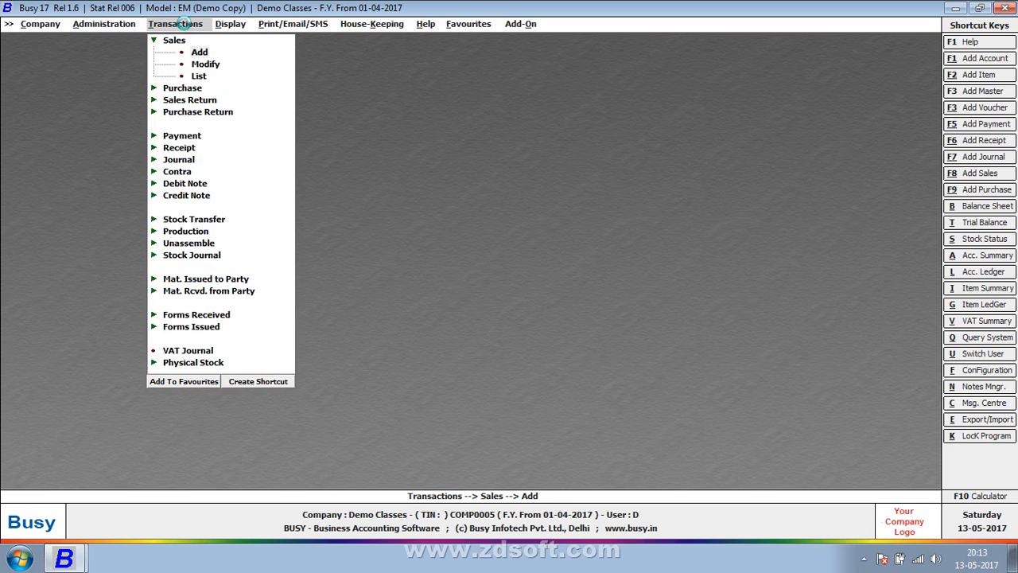
pyautogui.press('Return')
pyautogui.press('Return')
pyautogui.press('Return')
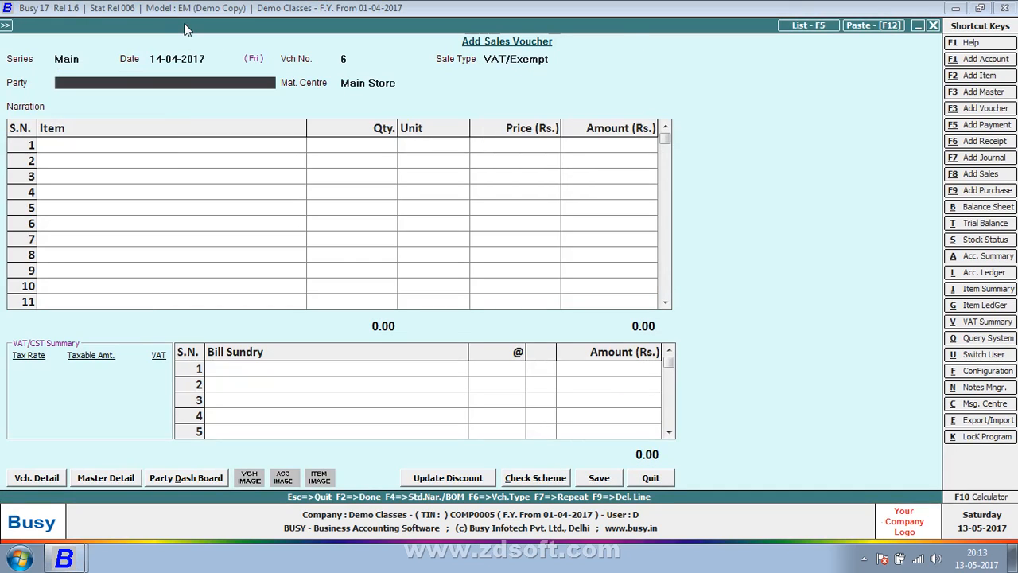
pyautogui.press('Return')
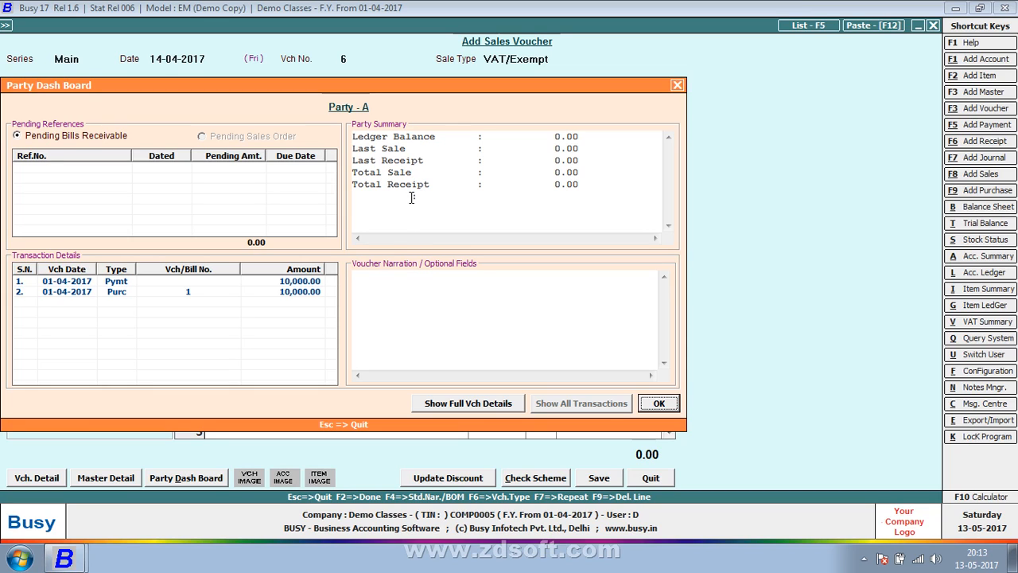
# Step: Close party A's dash board and open its account master for modification with Alt+M
pyautogui.press('Escape')
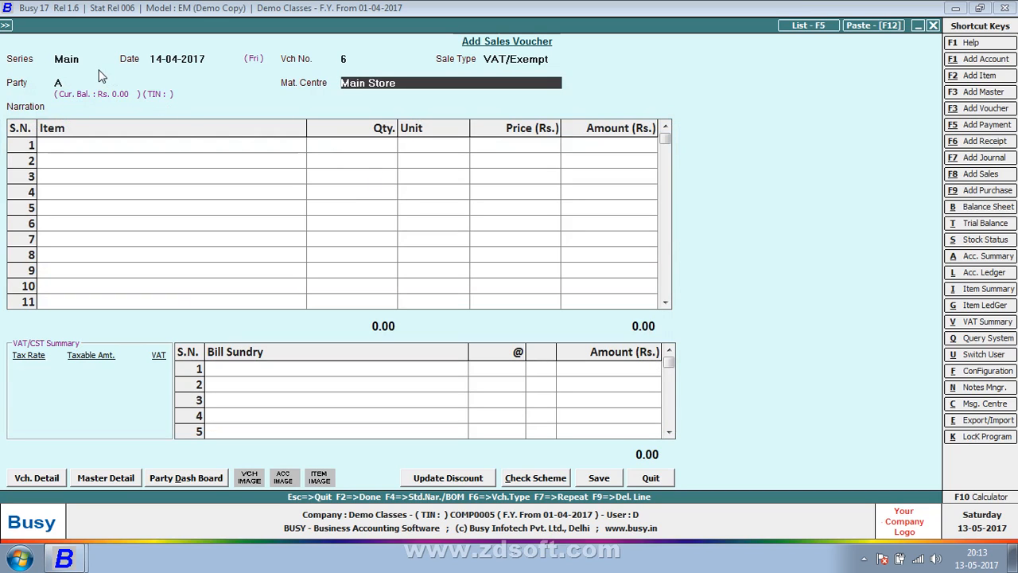
pyautogui.click(80, 81)
pyautogui.hotkey('alt', 'm')
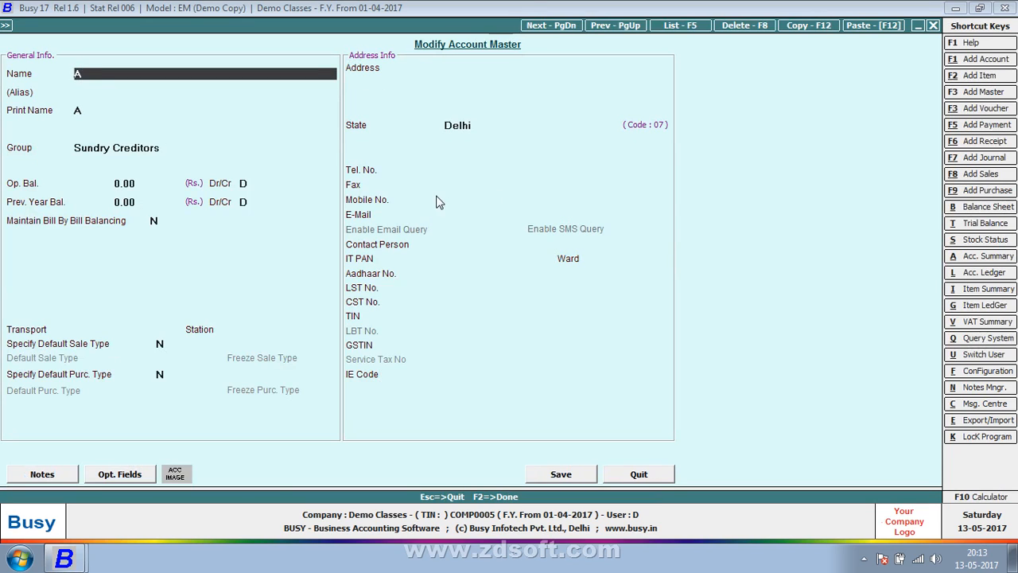
# Step: Re-enter the account name as 'A.K SOFTWARE & SERVICES'
pyautogui.click(489, 199)
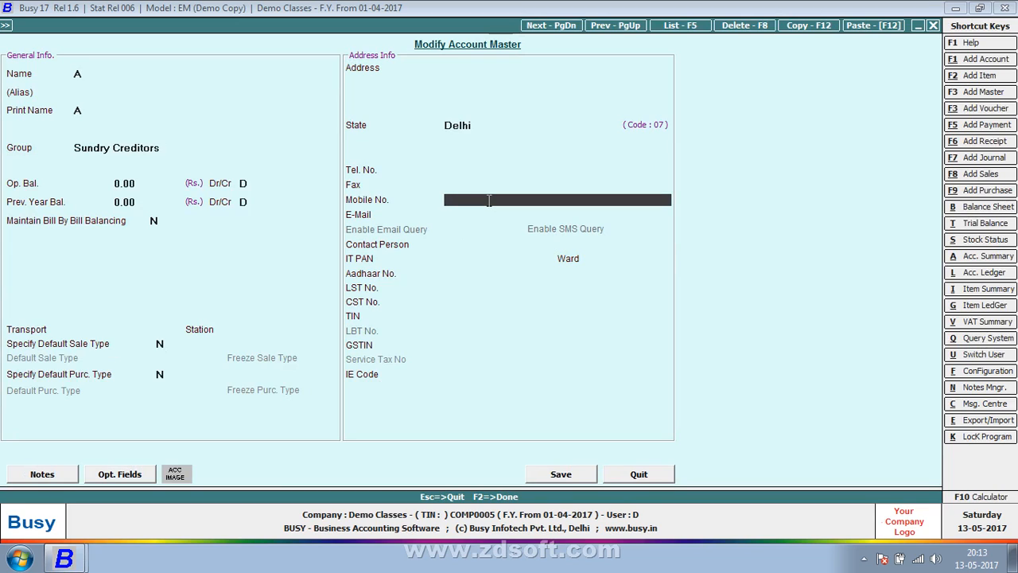
pyautogui.click(169, 72)
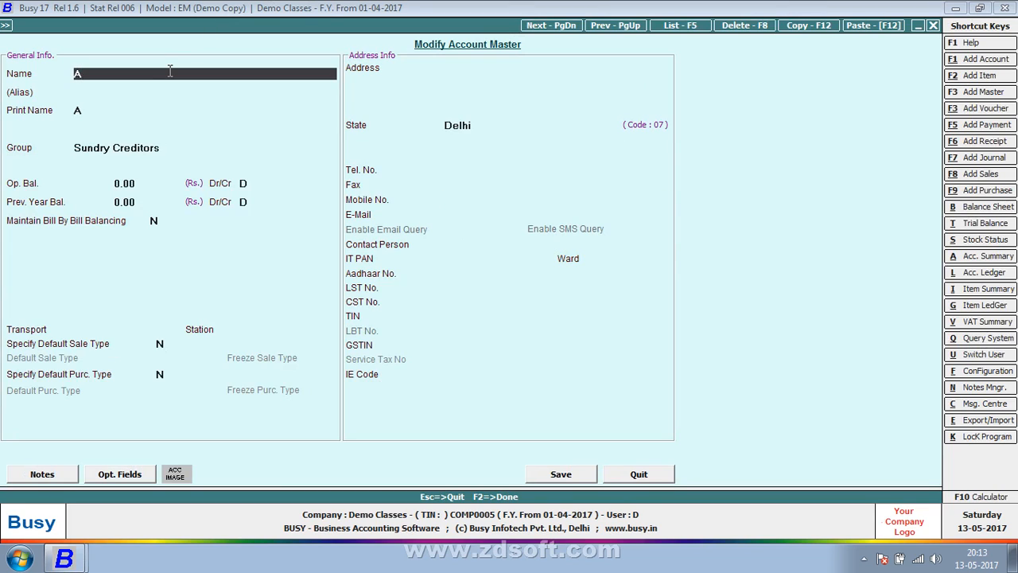
pyautogui.write('A.K SOFTWARE & SERVICES')
pyautogui.press('Return')
pyautogui.press('Return')
pyautogui.press('Return')
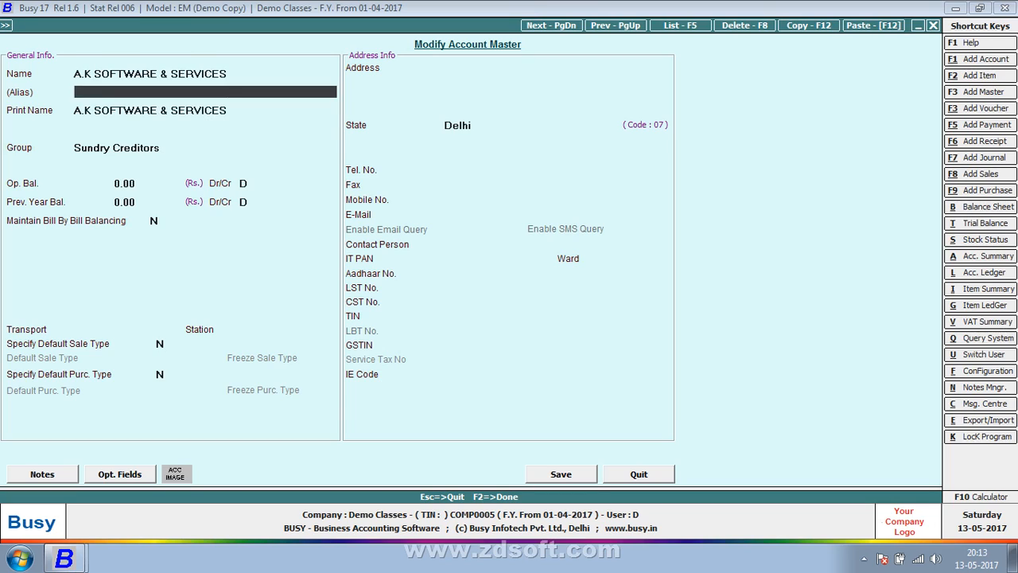
# Step: Fill in the party's mobile number and e-mail address
pyautogui.press('Return')
pyautogui.press('Return')
pyautogui.press('Return')
pyautogui.press('Return')
pyautogui.press('Return')
pyautogui.press('Return')
pyautogui.press('Return')
pyautogui.press('Return')
pyautogui.press('Return')
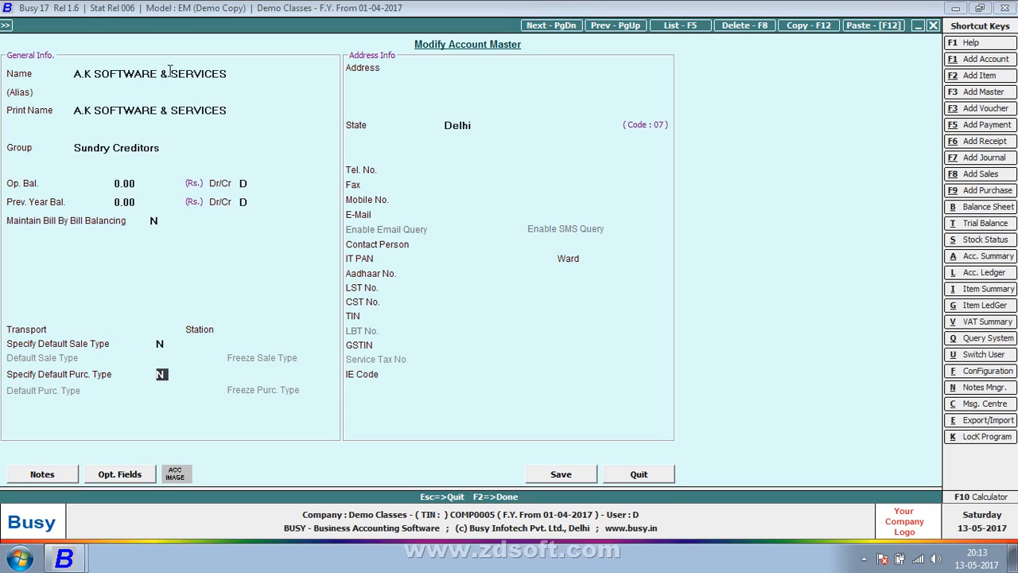
pyautogui.press('Return')
pyautogui.press('Return')
pyautogui.press('Return')
pyautogui.press('Return')
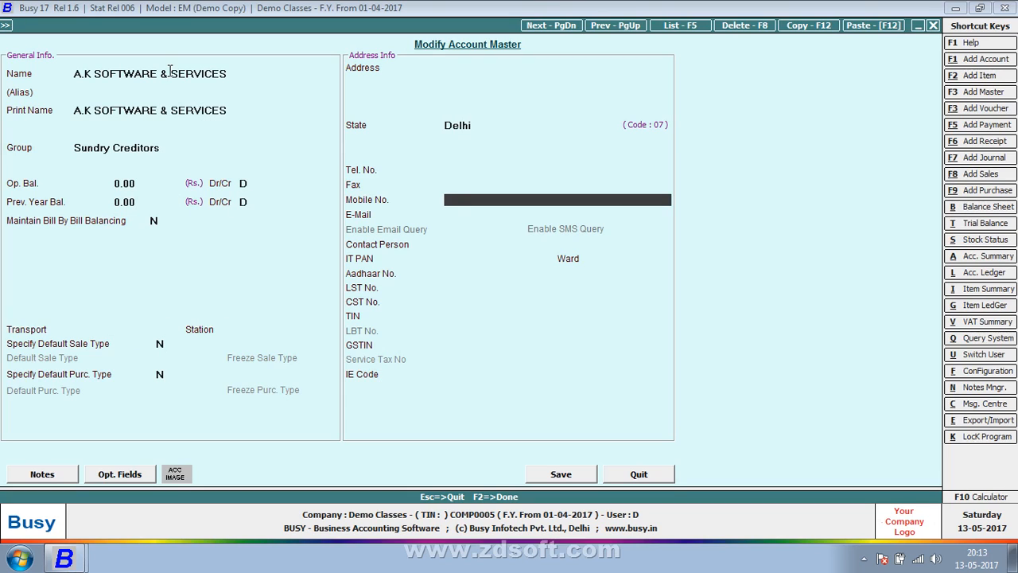
pyautogui.press('Return')
pyautogui.write('0')
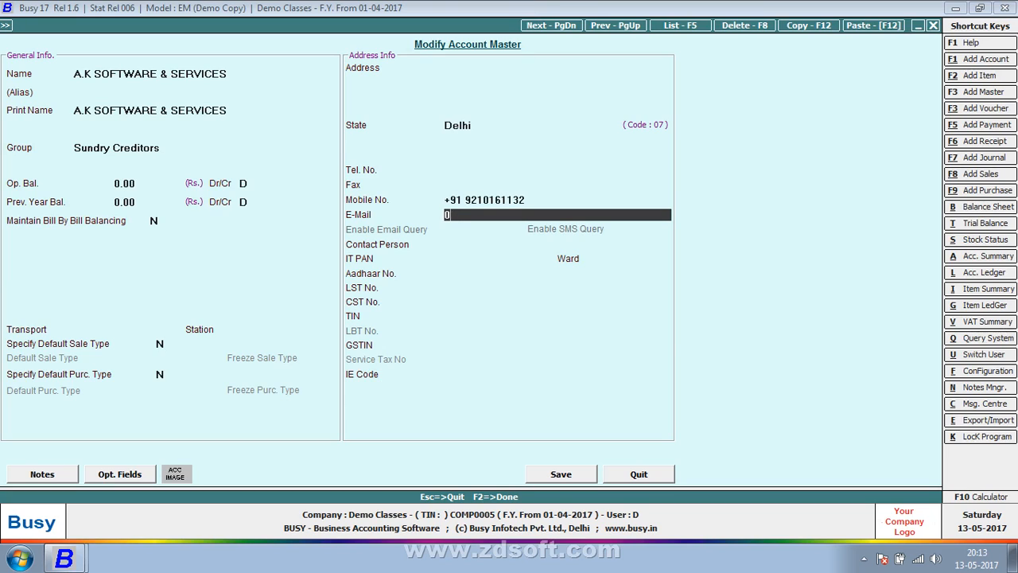
pyautogui.press('BackSpace')
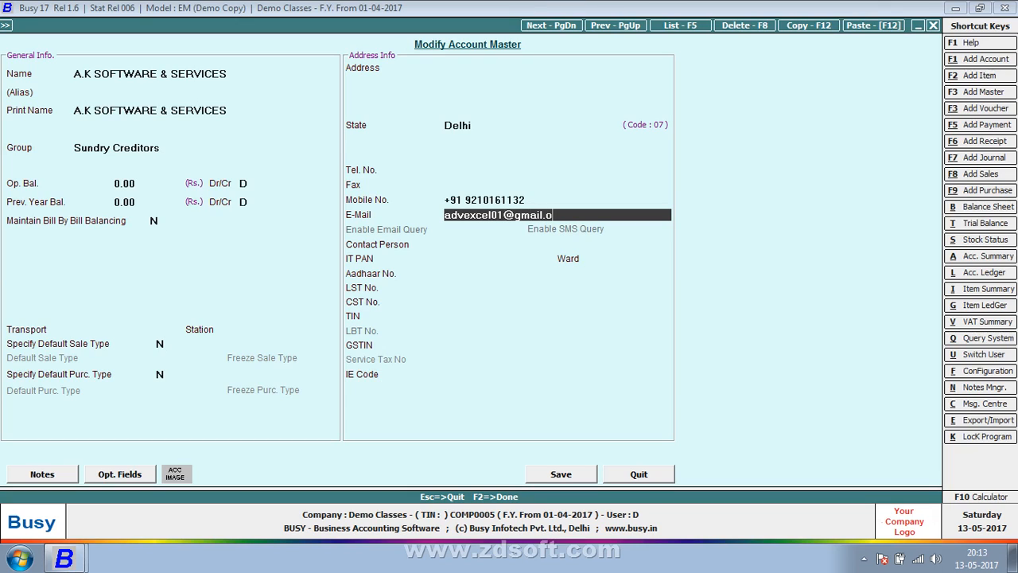
pyautogui.press('Return')
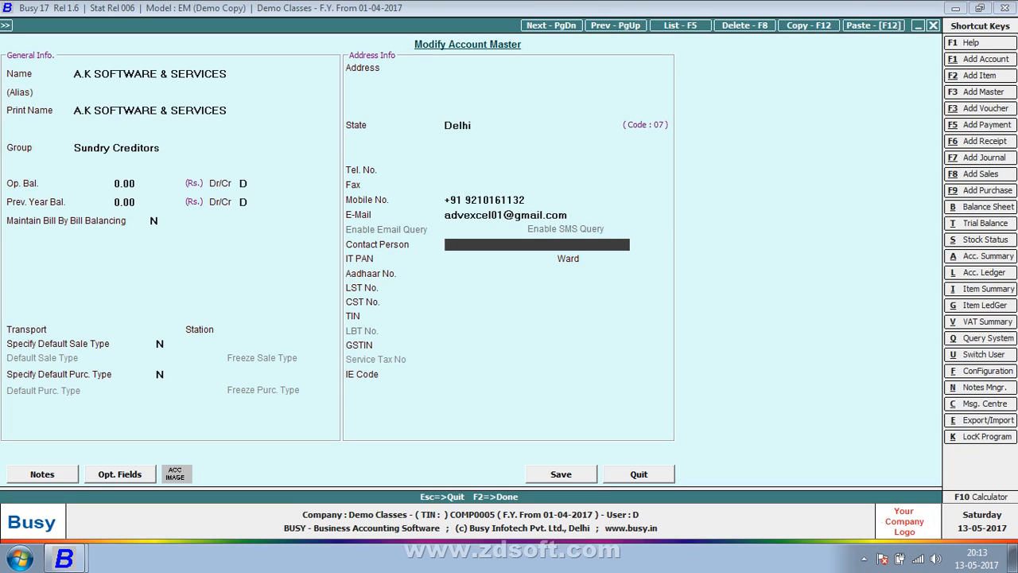
# Step: Save the updated account and dismiss the invalid party name warning
pyautogui.press('F2')
pyautogui.press('Return')
pyautogui.press('Return')
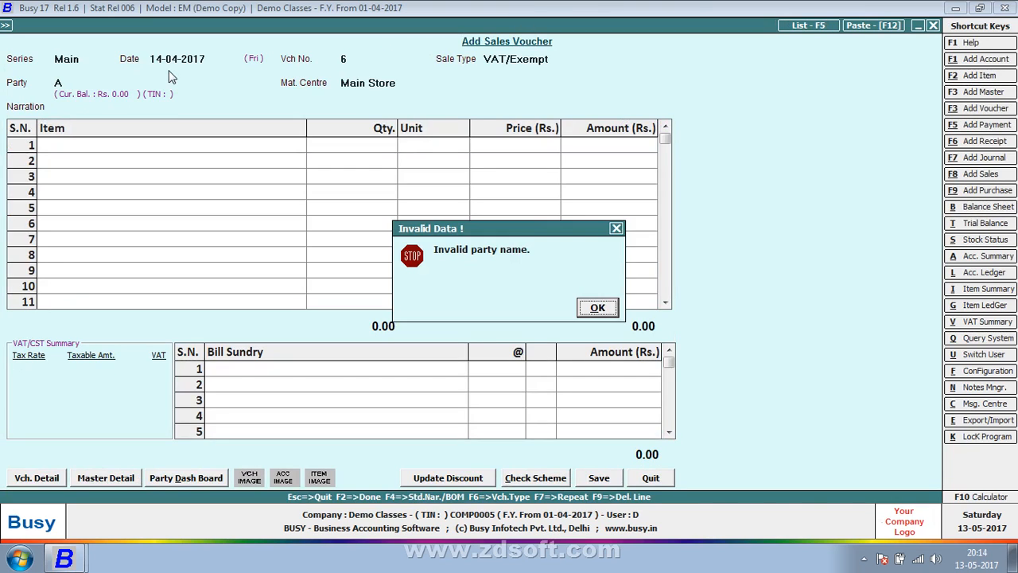
pyautogui.press('Return')
pyautogui.press('Return')
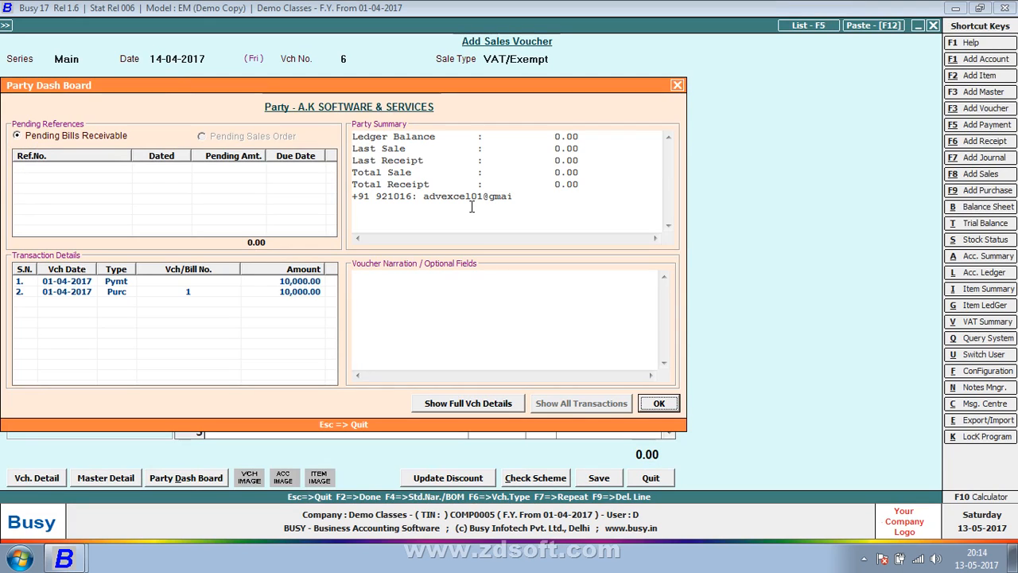
# Step: Close party A's dash board and the sales voucher, then open Configuration's Features / Options
pyautogui.press('Escape')
pyautogui.press('Escape')
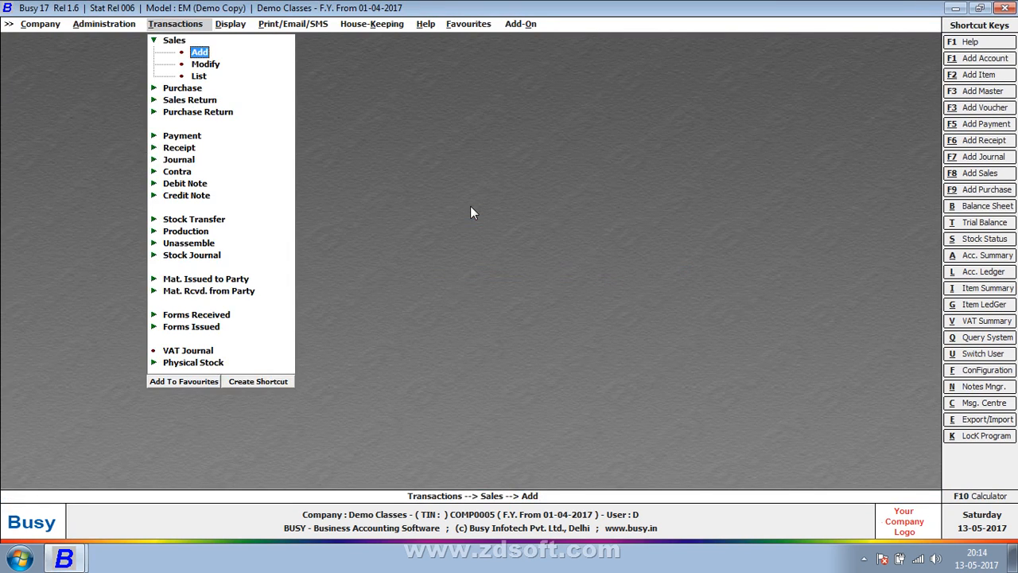
pyautogui.press('Left')
pyautogui.press('Return')
pyautogui.press('Return')
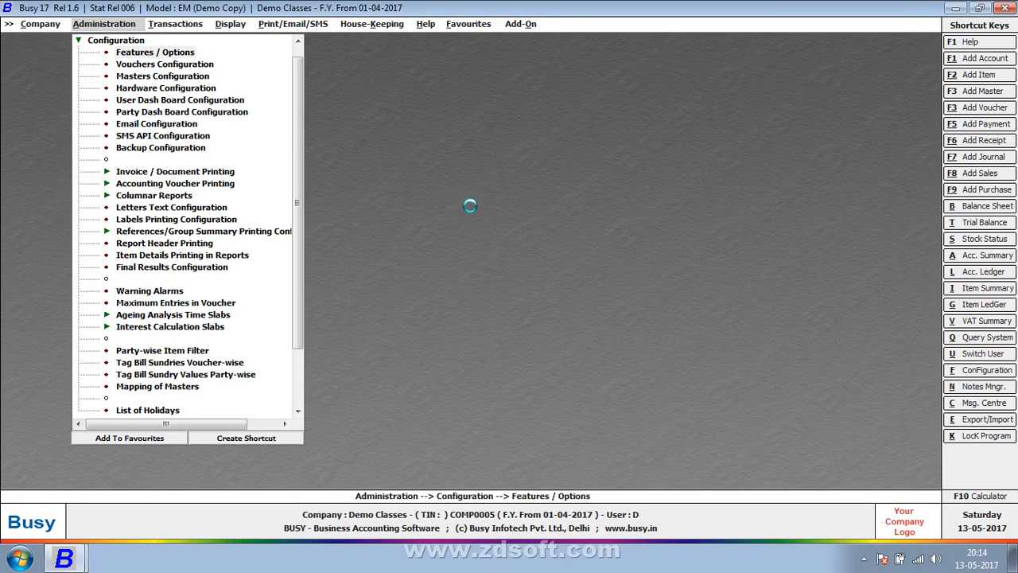
# Step: Leave the features settings and open the PARTY DASH format in Party Dash Board Configuration
pyautogui.press('Escape')
pyautogui.press('Return')
pyautogui.press('Down')
pyautogui.press('Down')
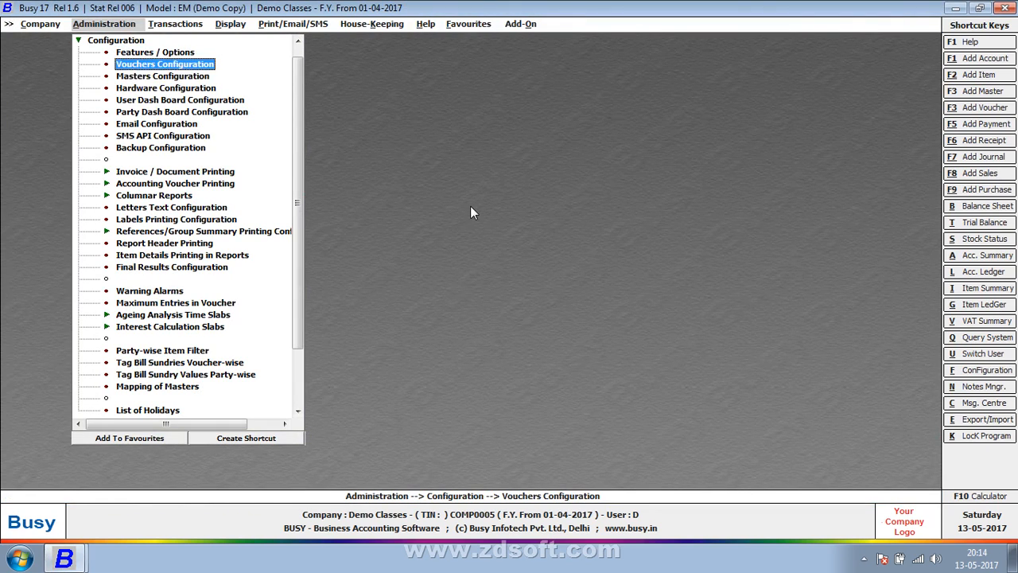
pyautogui.press('Down')
pyautogui.press('Down')
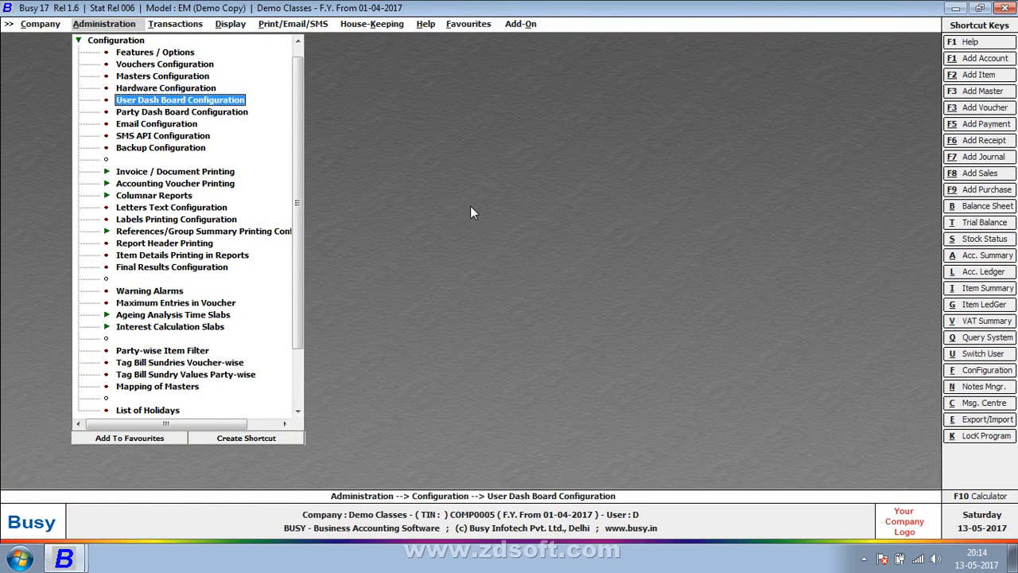
pyautogui.press('Down')
pyautogui.press('Return')
pyautogui.press('Right')
pyautogui.press('Down')
pyautogui.press('Tab')
pyautogui.press('Tab')
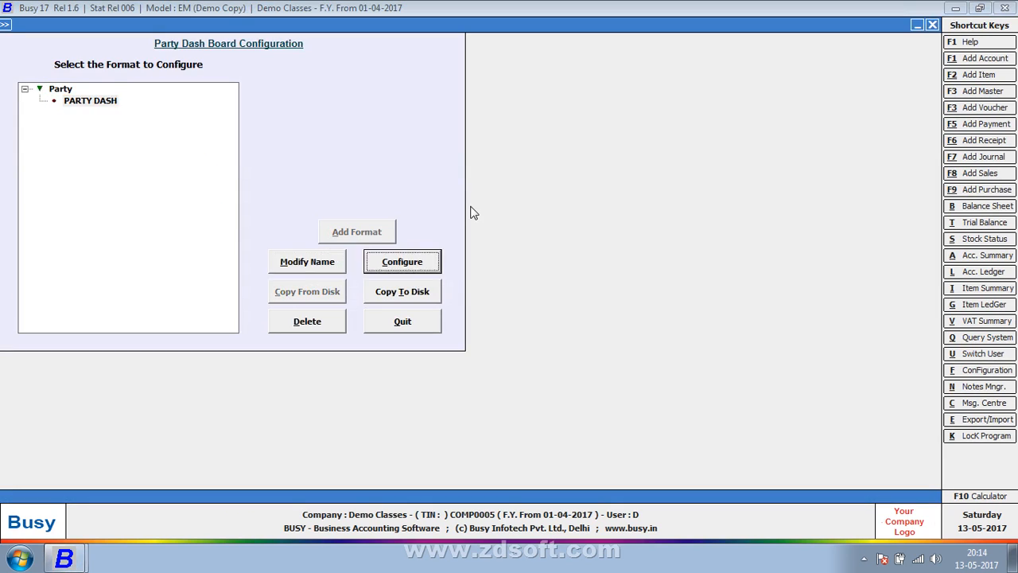
pyautogui.press('Down')
pyautogui.press('Up')
pyautogui.press('Return')
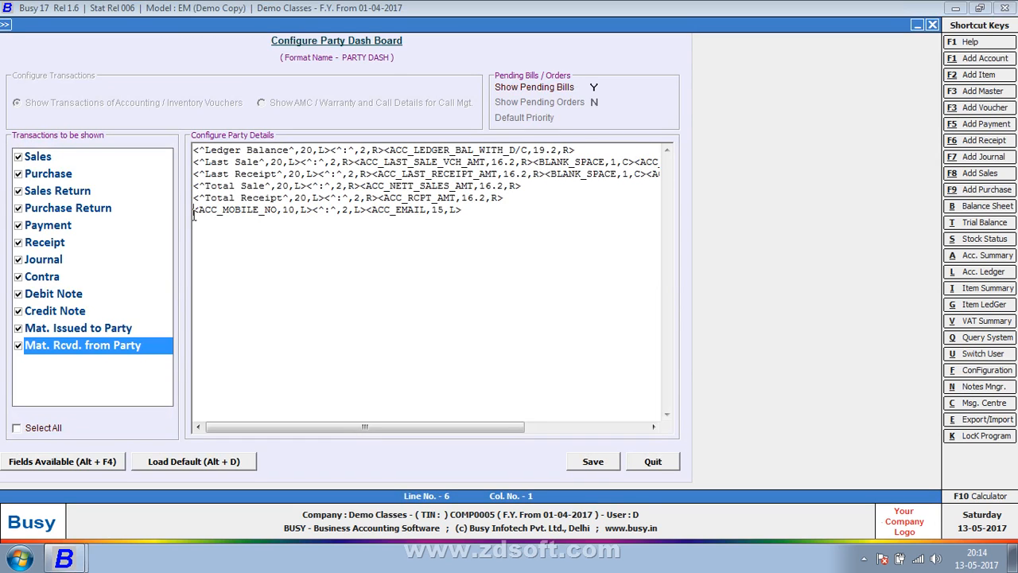
# Step: Move the e-mail field onto its own line and relocate the mobile number field code
pyautogui.click(315, 209)
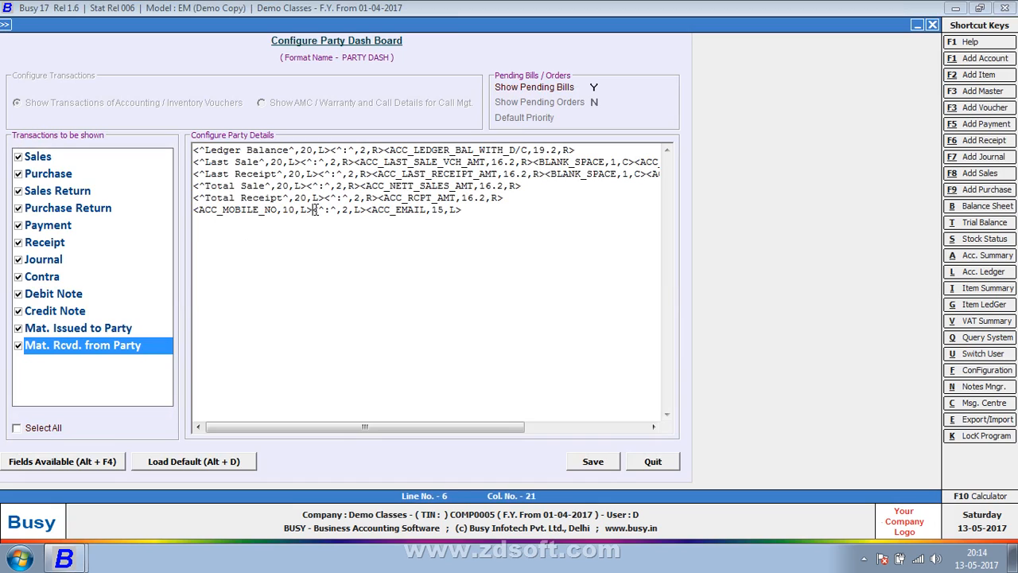
pyautogui.click(367, 210)
pyautogui.press('Return')
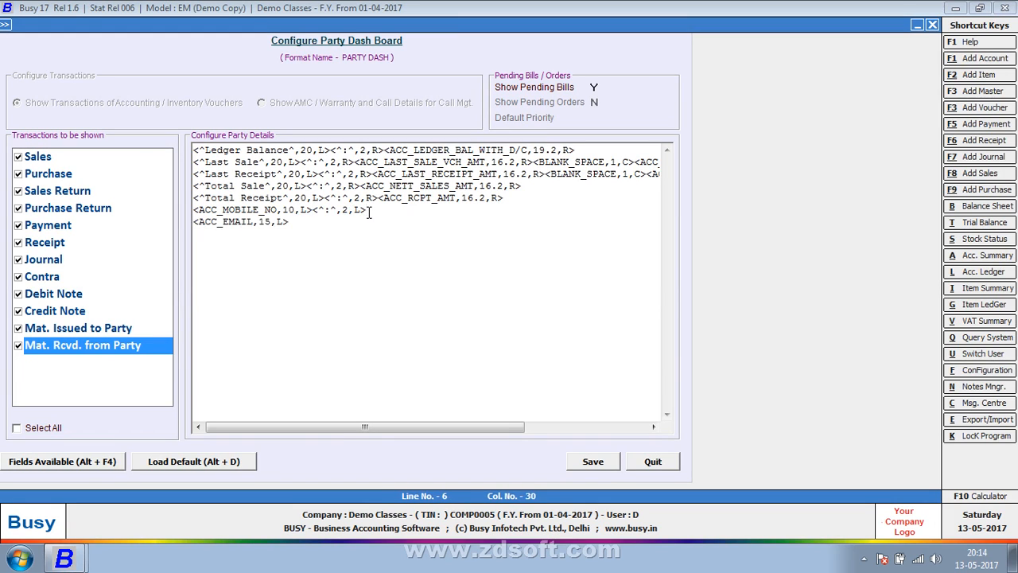
pyautogui.moveTo(312, 210); pyautogui.dragTo(195, 210)
pyautogui.hotkey('ctrl', 'c')
pyautogui.press('Delete')
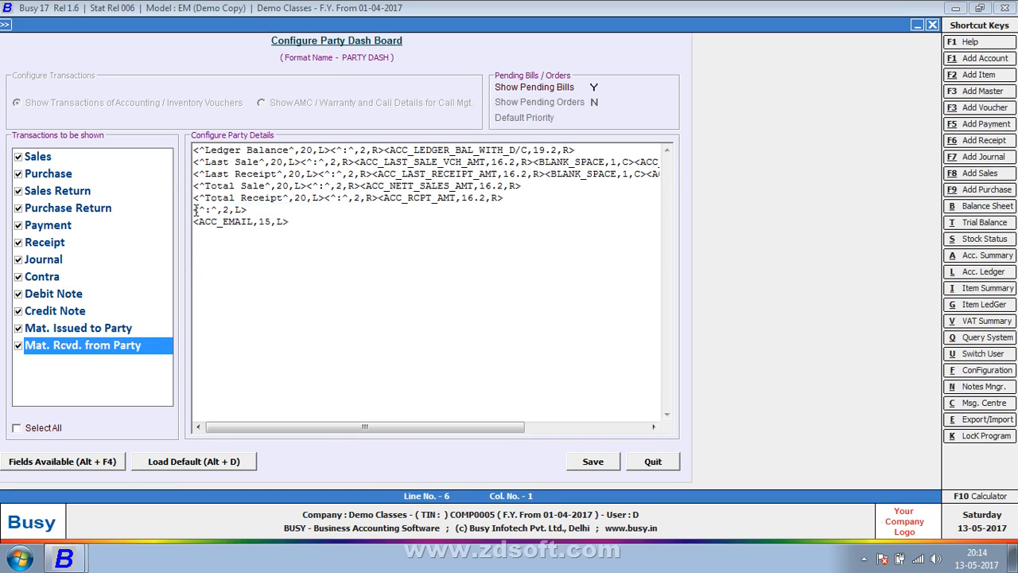
pyautogui.click(300, 209)
pyautogui.hotkey('ctrl', 'v')
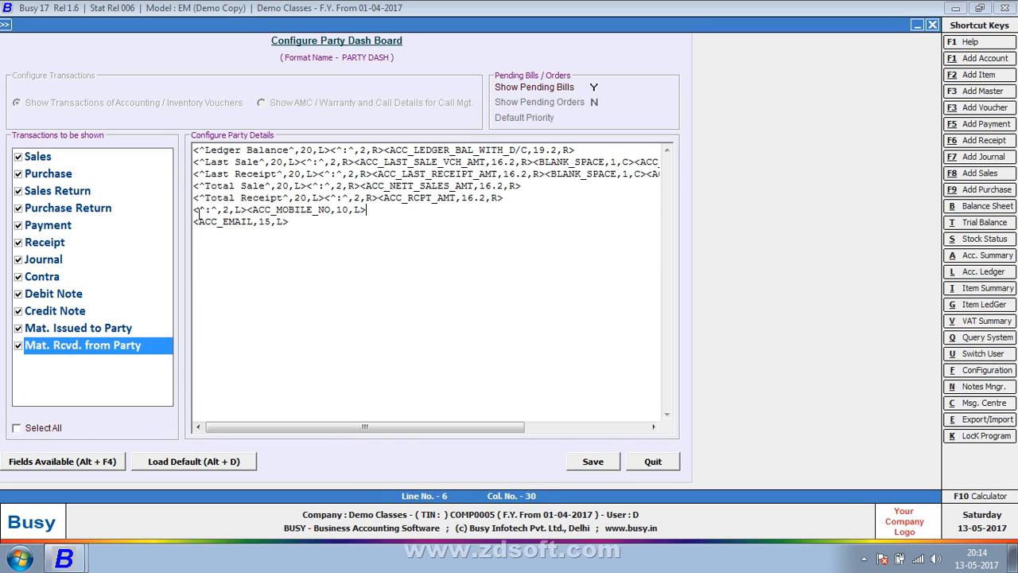
# Step: Insert a STATIC_TEXT label reading 'Party Mobile No' at the start of the mobile line
pyautogui.click(194, 211)
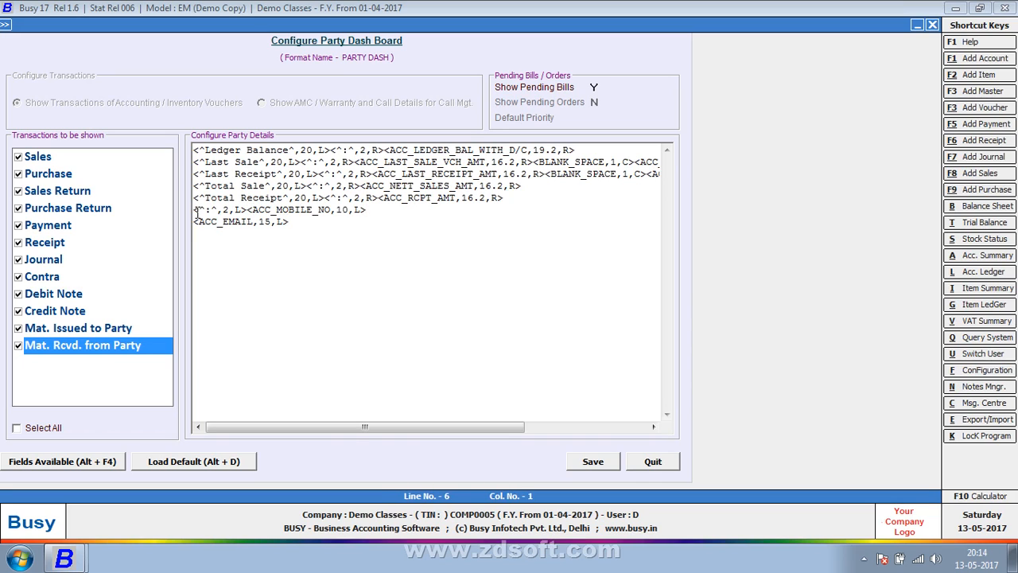
pyautogui.hotkey('alt', 'F4')
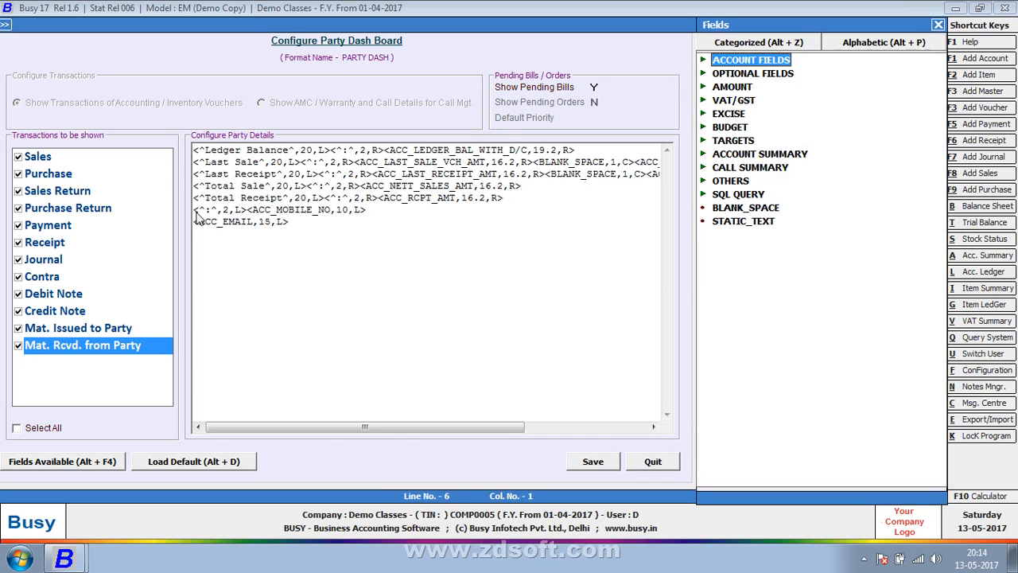
pyautogui.press('End')
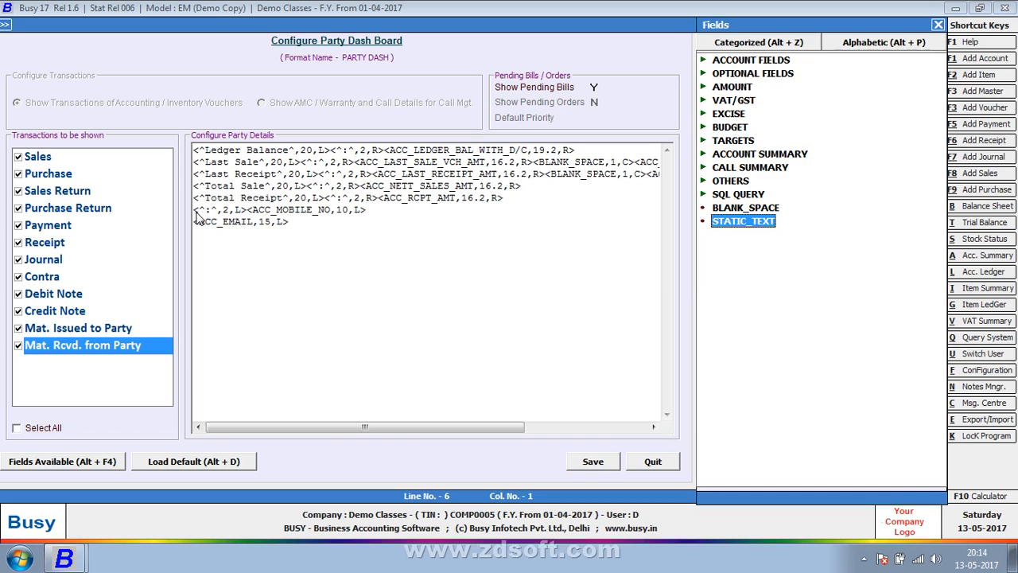
pyautogui.press('Return')
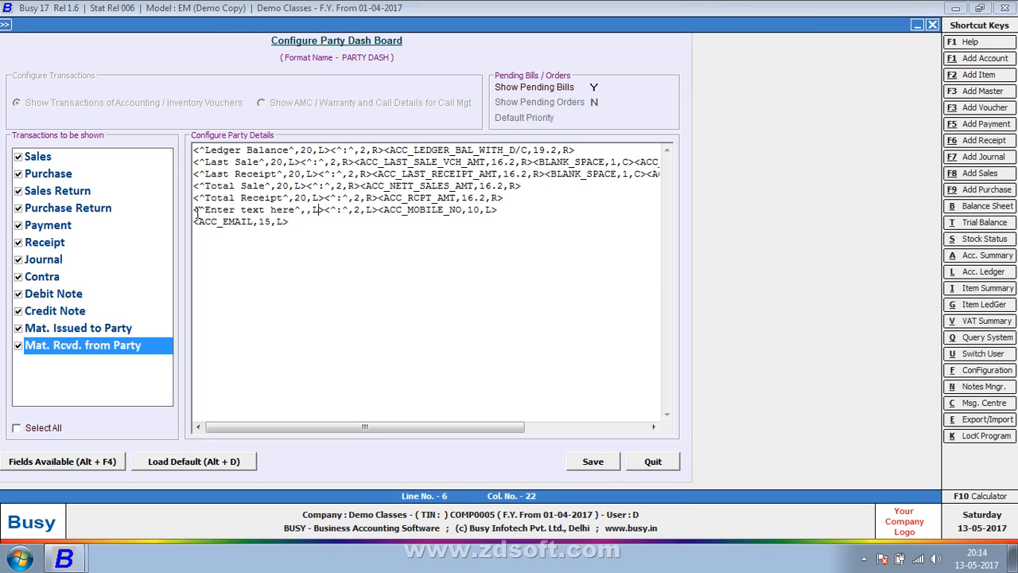
pyautogui.press('BackSpace')
pyautogui.press('BackSpace')
pyautogui.press('BackSpace')
pyautogui.press('BackSpace')
pyautogui.press('BackSpace')
pyautogui.press('BackSpace')
pyautogui.press('BackSpace')
pyautogui.press('BackSpace')
pyautogui.press('BackSpace')
pyautogui.press('BackSpace')
pyautogui.press('BackSpace')
pyautogui.press('BackSpace')
pyautogui.press('BackSpace')
pyautogui.press('BackSpace')
pyautogui.press('BackSpace')
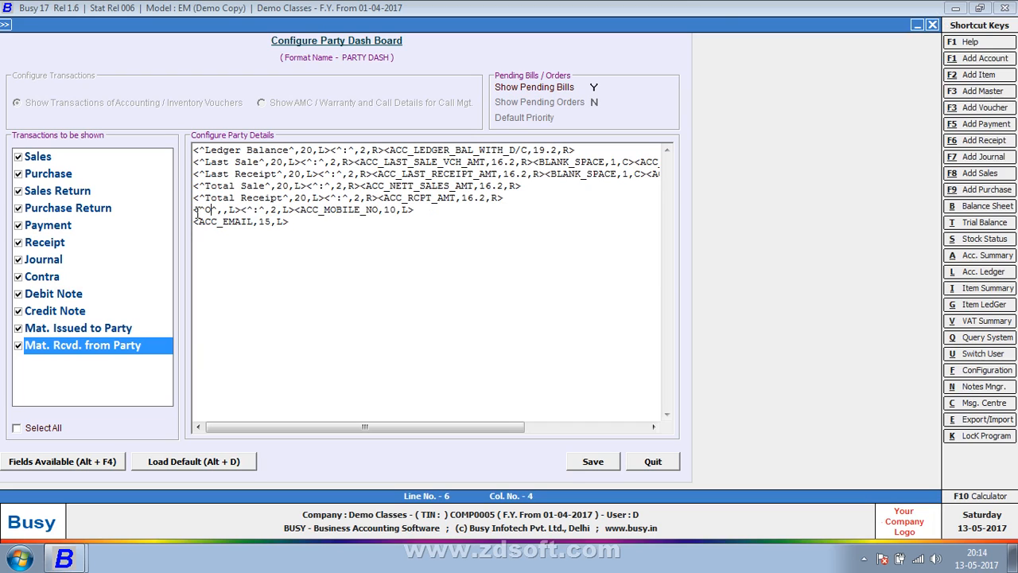
pyautogui.write('Party Mo')
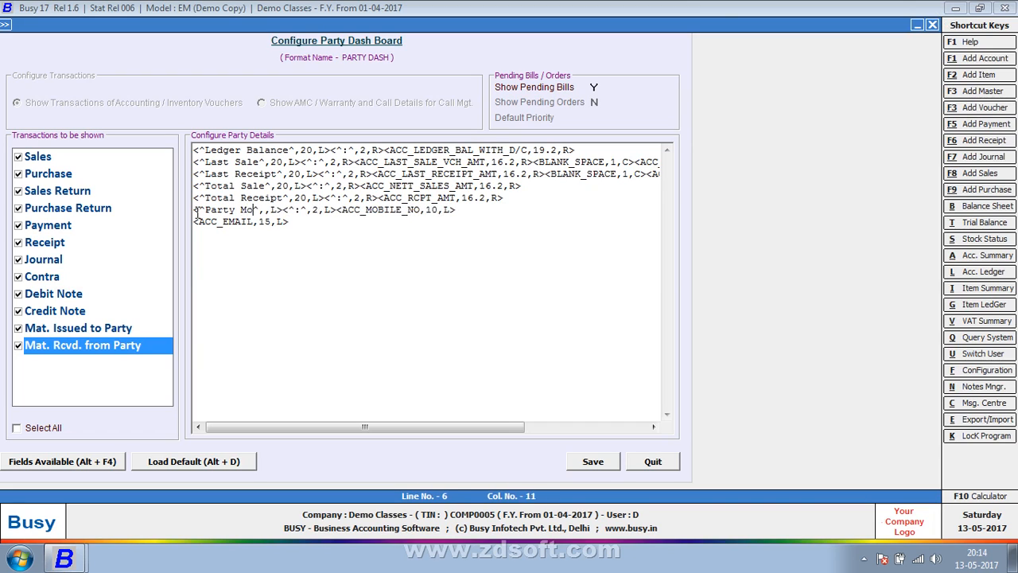
pyautogui.write('bile ')
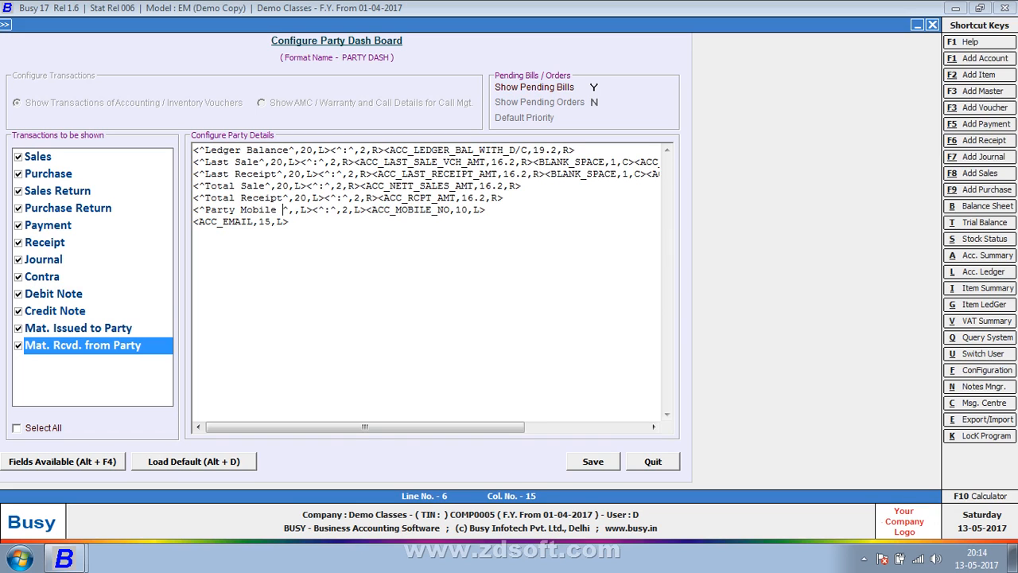
pyautogui.write('No')
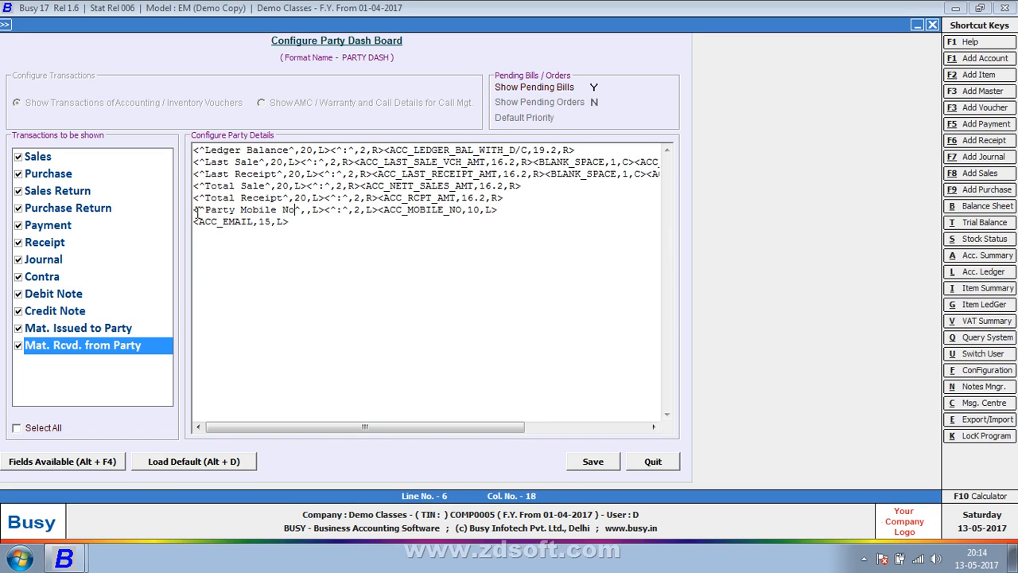
# Step: Save the PARTY DASH format and return to the main menu
pyautogui.press('F2')
pyautogui.press('Return')
pyautogui.press('Escape')
pyautogui.press('Right')
pyautogui.press('Right')
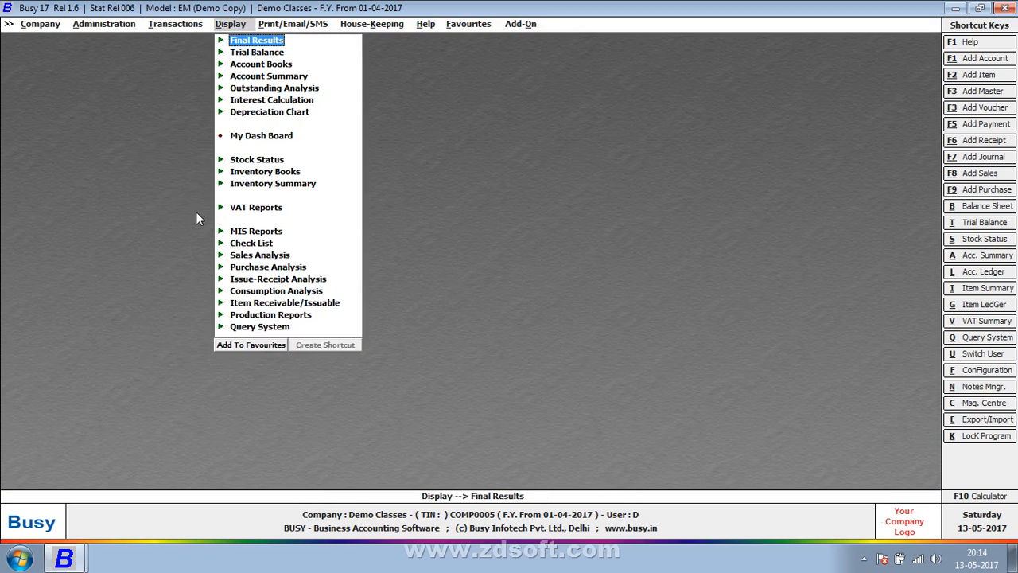
pyautogui.press('Left')
# Step: View the party dash board in a new sales voucher, then quit the voucher unsaved
pyautogui.press('Return')
pyautogui.press('Return')
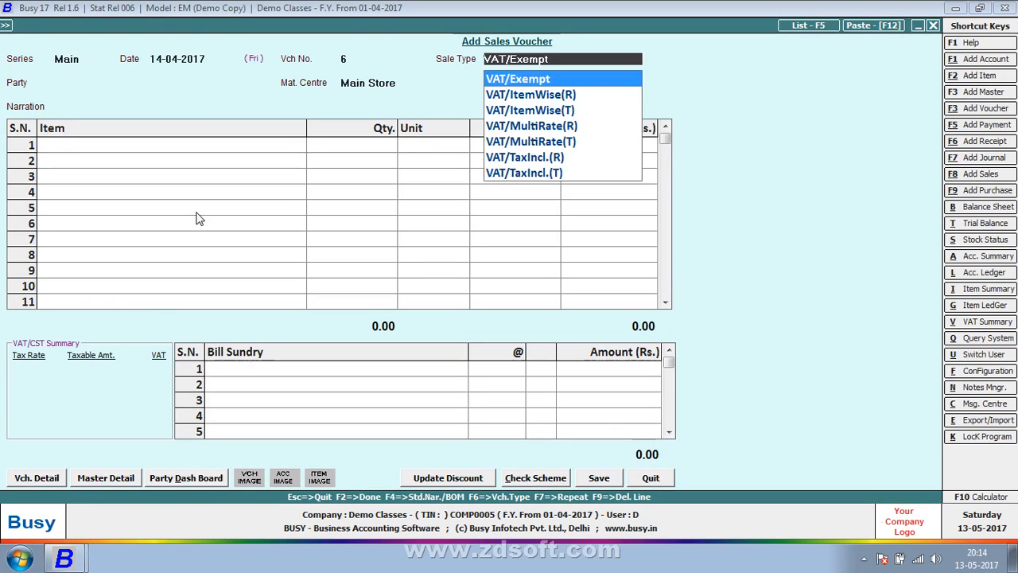
pyautogui.press('Return')
pyautogui.press('Return')
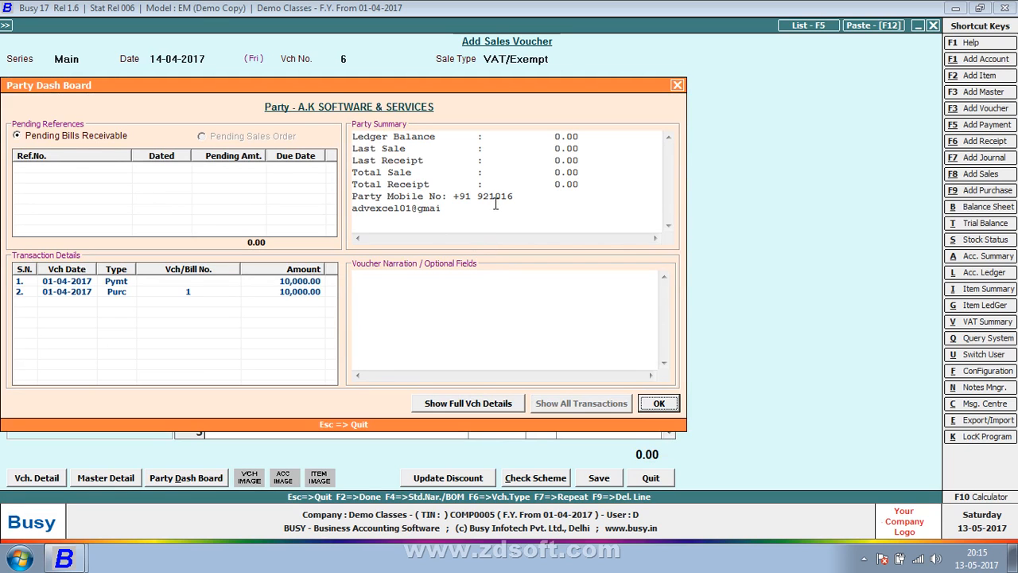
pyautogui.press('Escape')
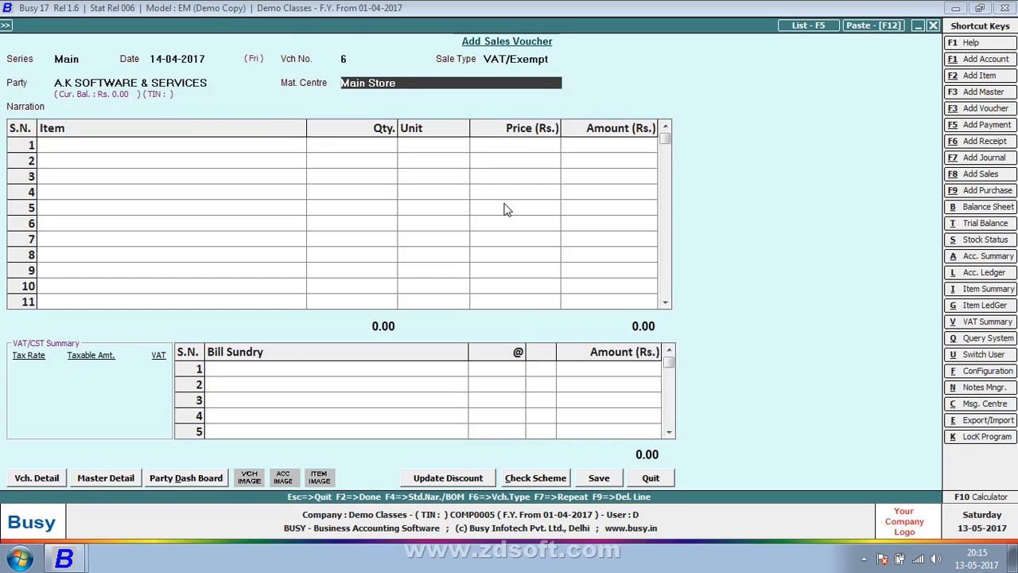
pyautogui.press('Escape')
pyautogui.press('Return')
pyautogui.press('Left')
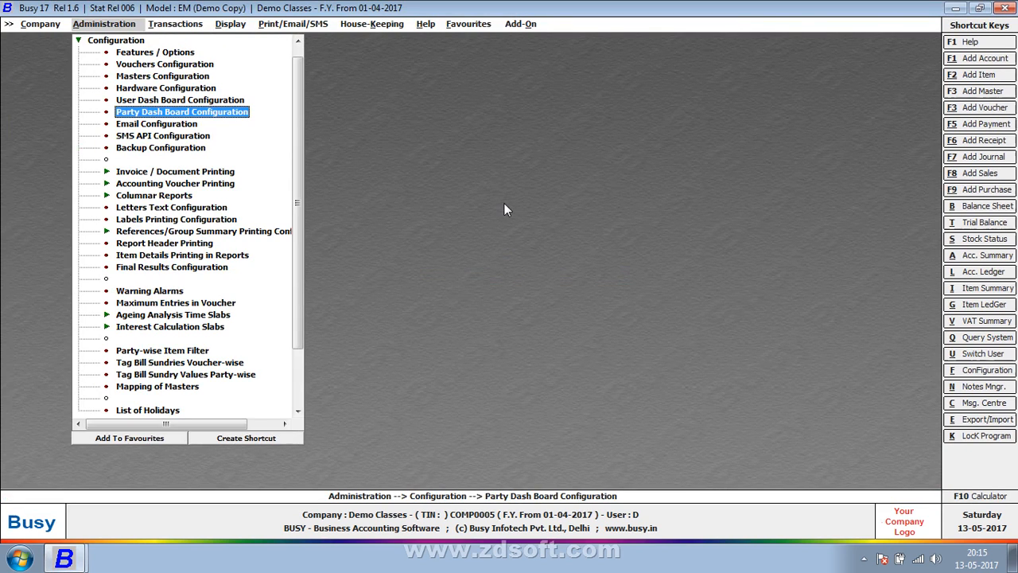
# Step: Change the ACC_MOBILE_NO width in PARTY DASH from 10 to 16 and save the format
pyautogui.press('Return')
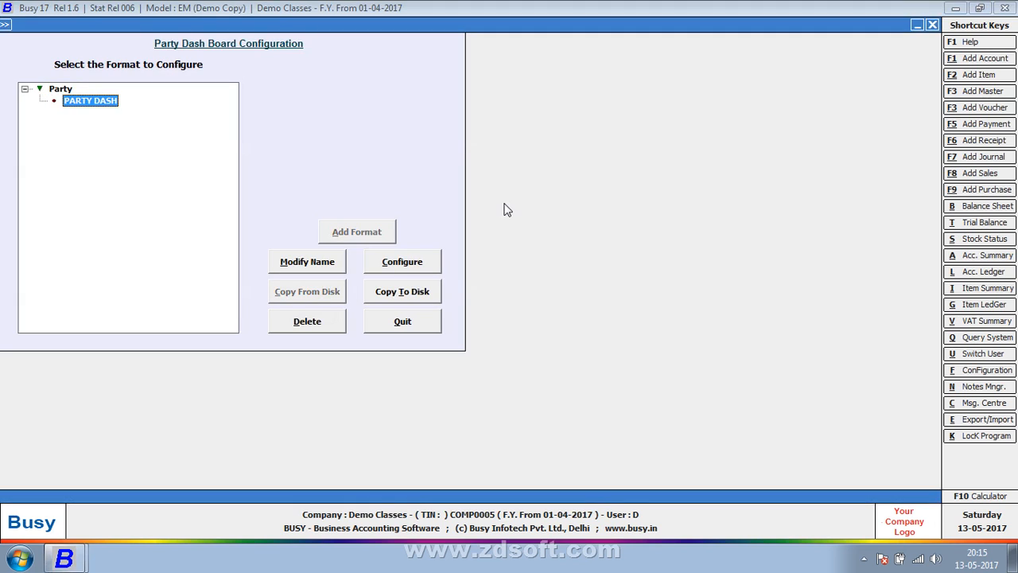
pyautogui.click(408, 264)
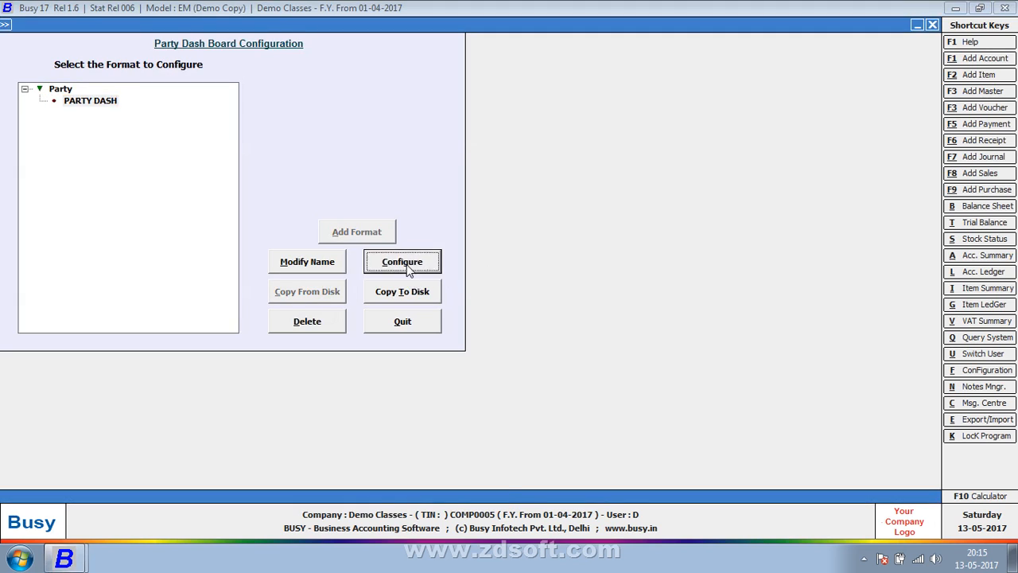
pyautogui.click(480, 208)
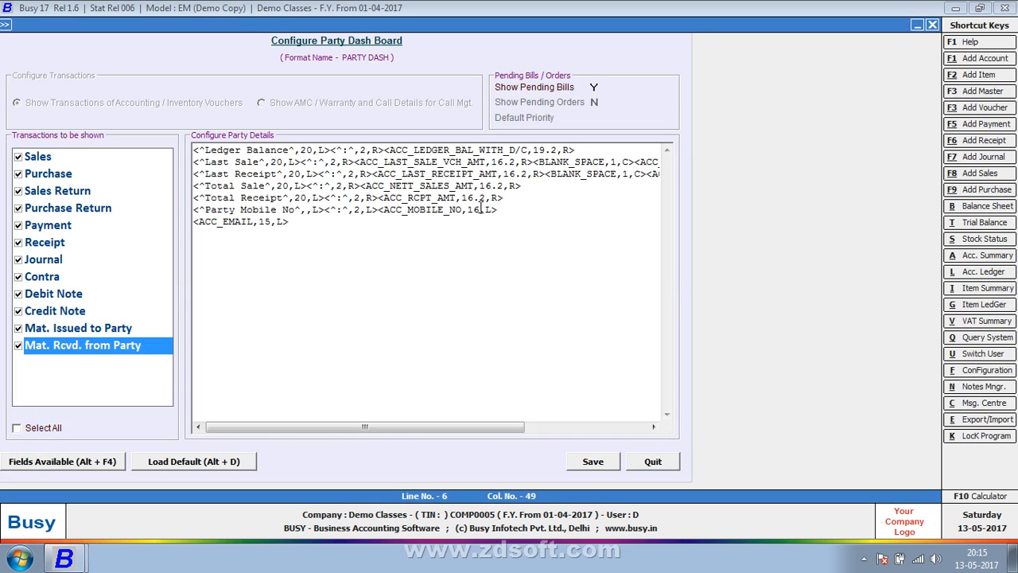
pyautogui.press('F2')
pyautogui.press('Return')
pyautogui.press('Escape')
pyautogui.press('Escape')
pyautogui.press('Right')
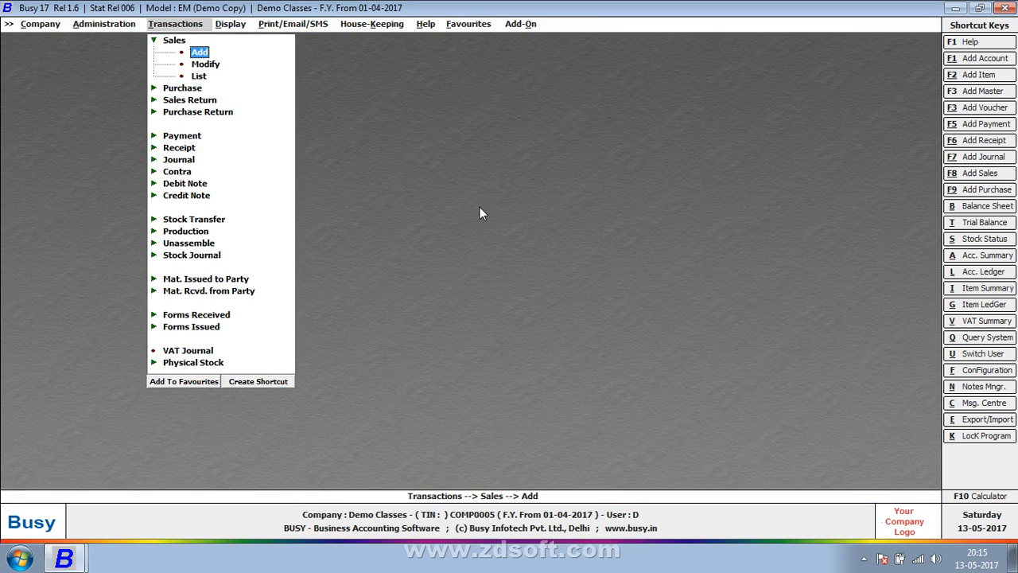
# Step: Select the party in a new sales voucher to see its full mobile number, then quit unsaved
pyautogui.press('Return')
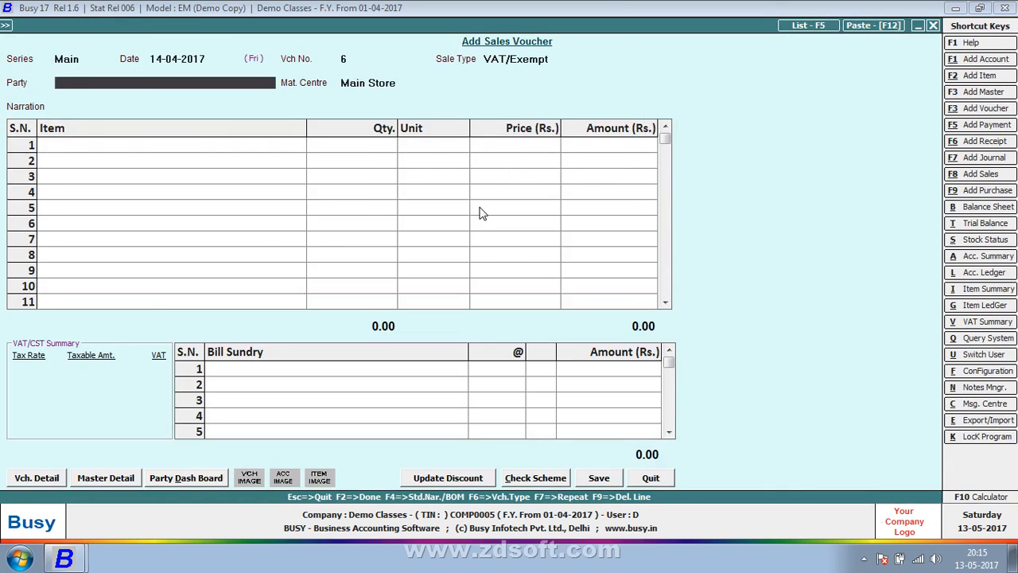
pyautogui.press('Return')
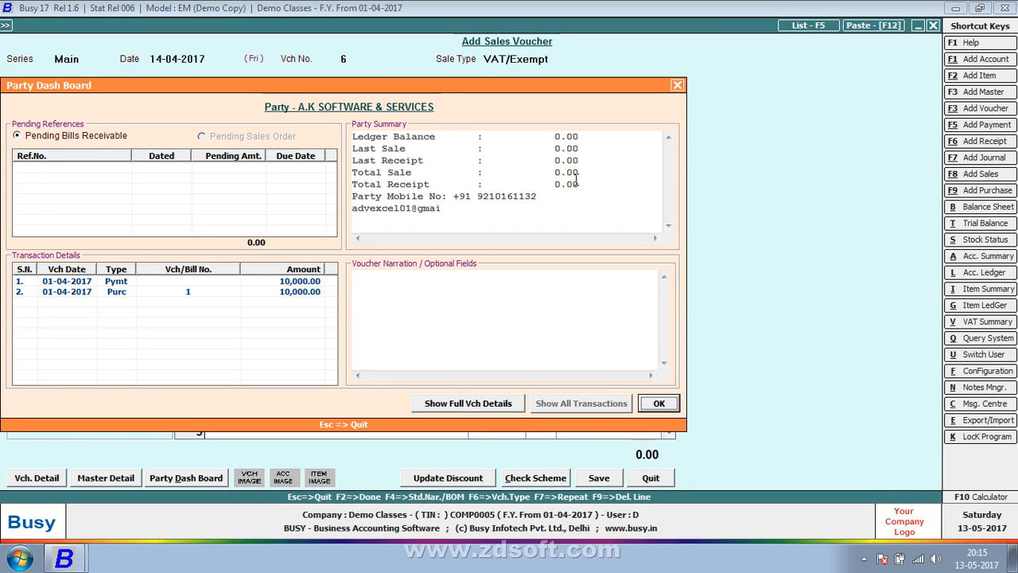
pyautogui.press('Escape')
pyautogui.press('Escape')
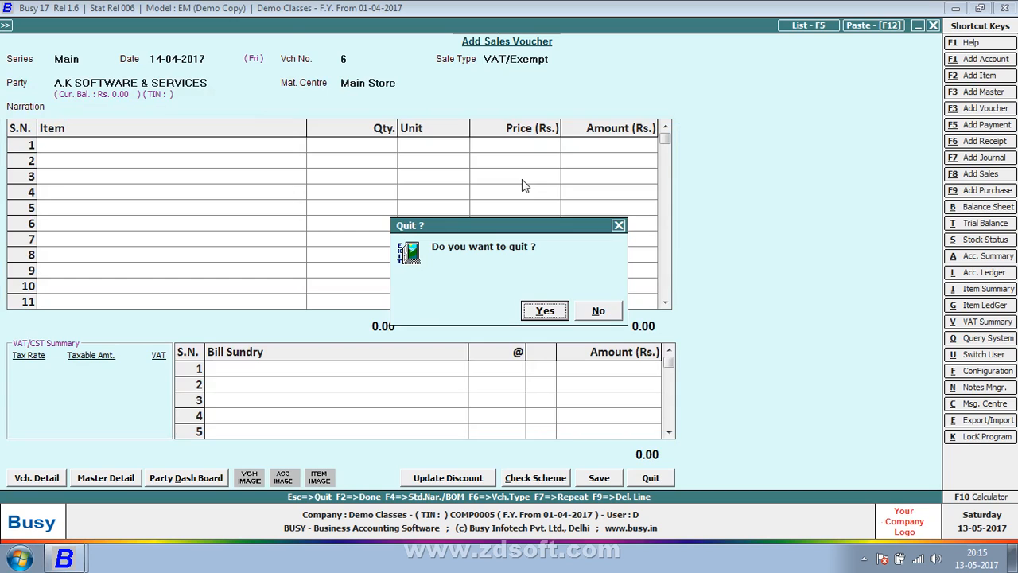
pyautogui.press('Return')
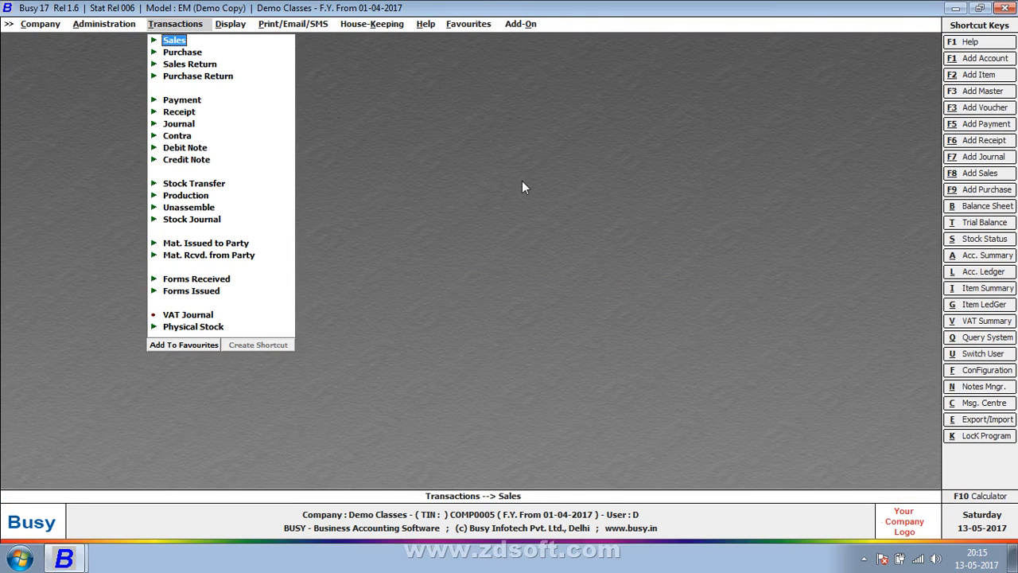
# Step: Open the PARTY DASH format under Party in Party Dash Board Configuration
pyautogui.press('Left')
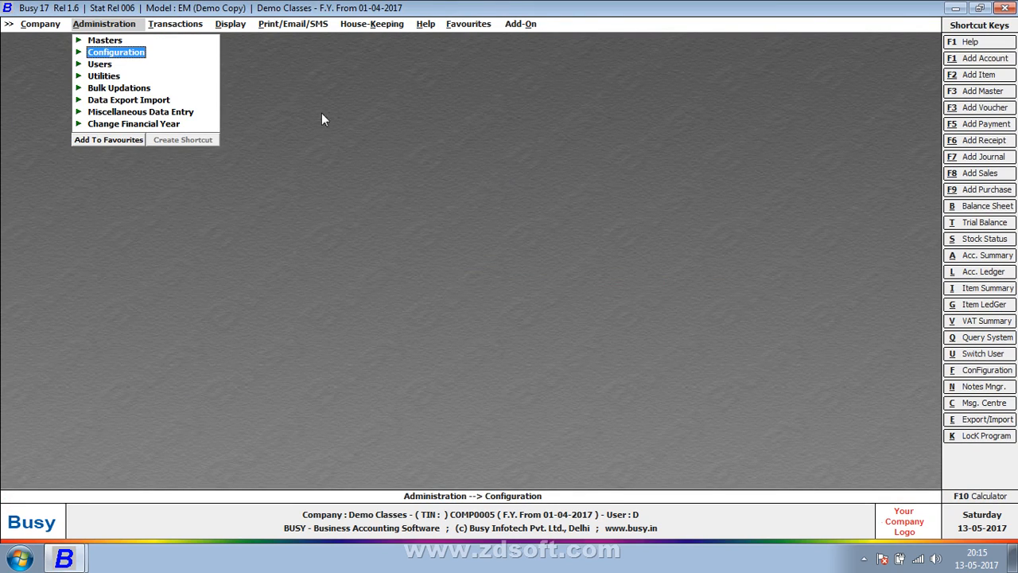
pyautogui.click(194, 26)
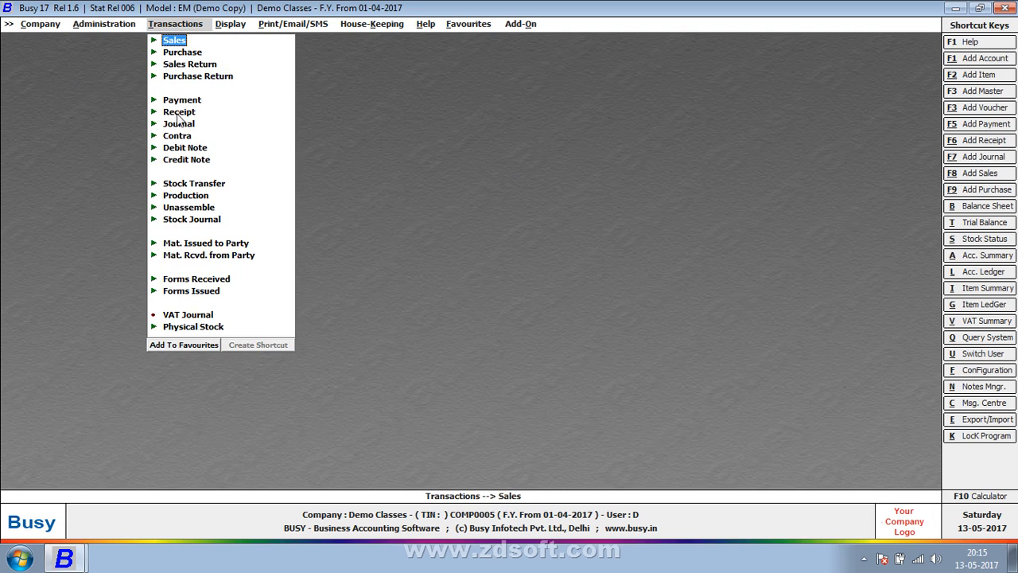
pyautogui.click(100, 26)
pyautogui.click(109, 53)
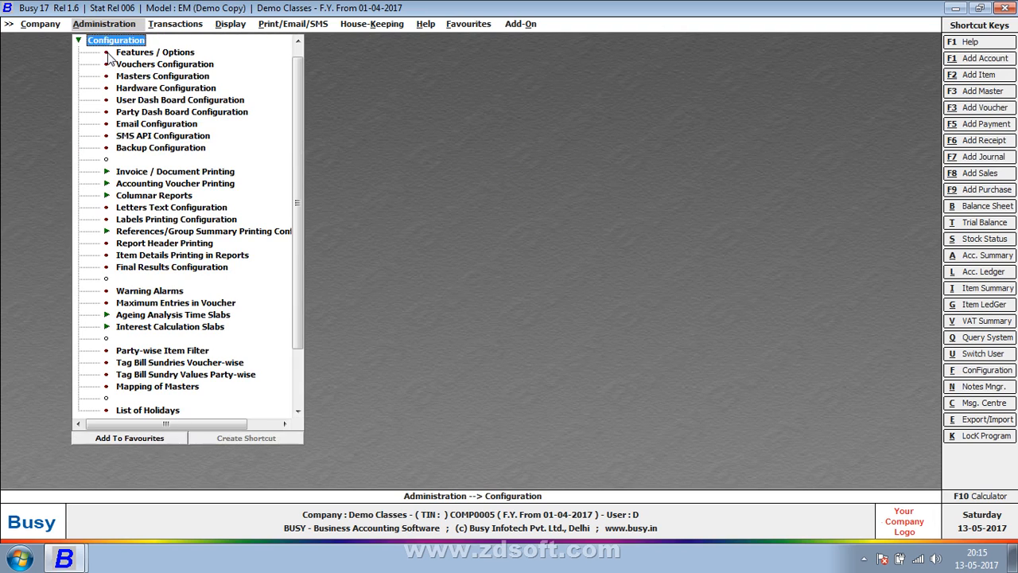
pyautogui.click(148, 113)
pyautogui.doubleClick(149, 116)
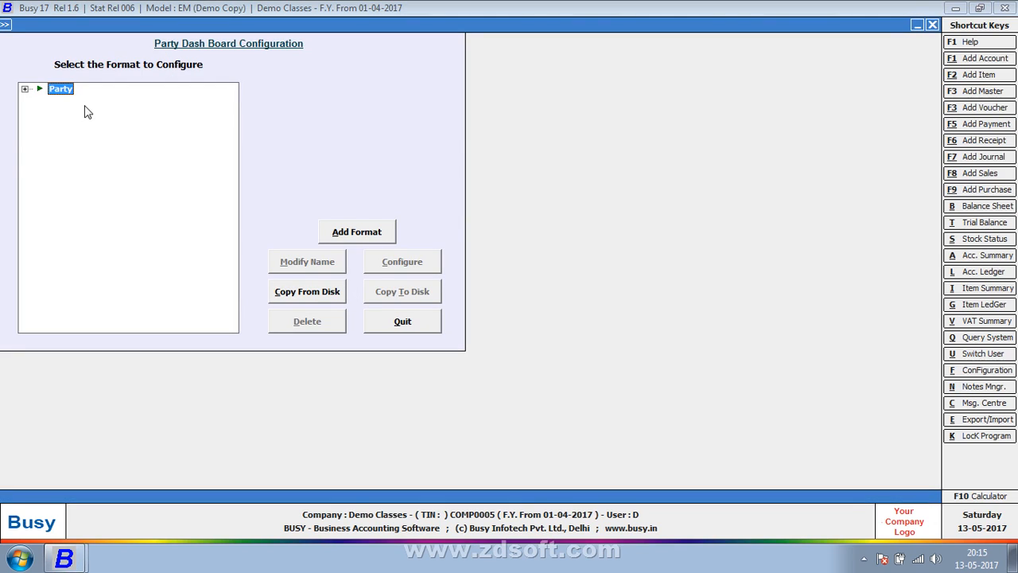
pyautogui.press('Right')
pyautogui.click(112, 104)
pyautogui.click(409, 261)
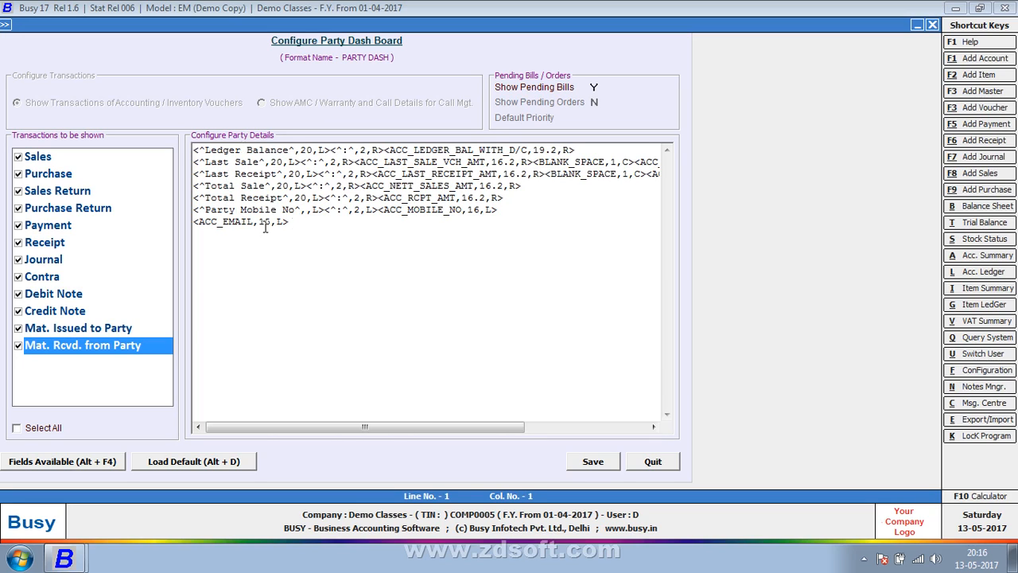
# Step: Set the ACC_EMAIL field width to 15 and save the format
pyautogui.click(300, 222)
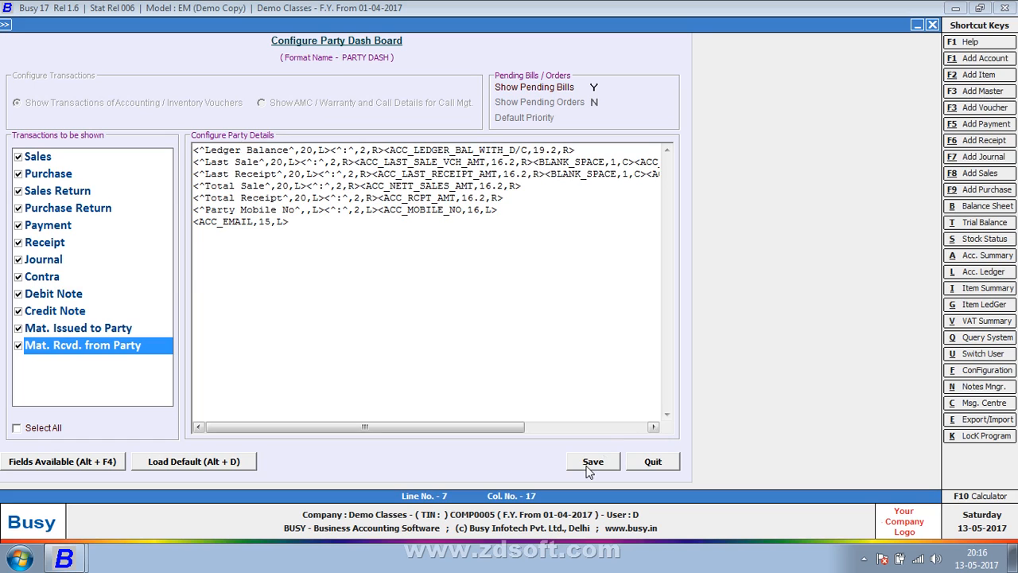
pyautogui.click(593, 461)
pyautogui.press('Escape')
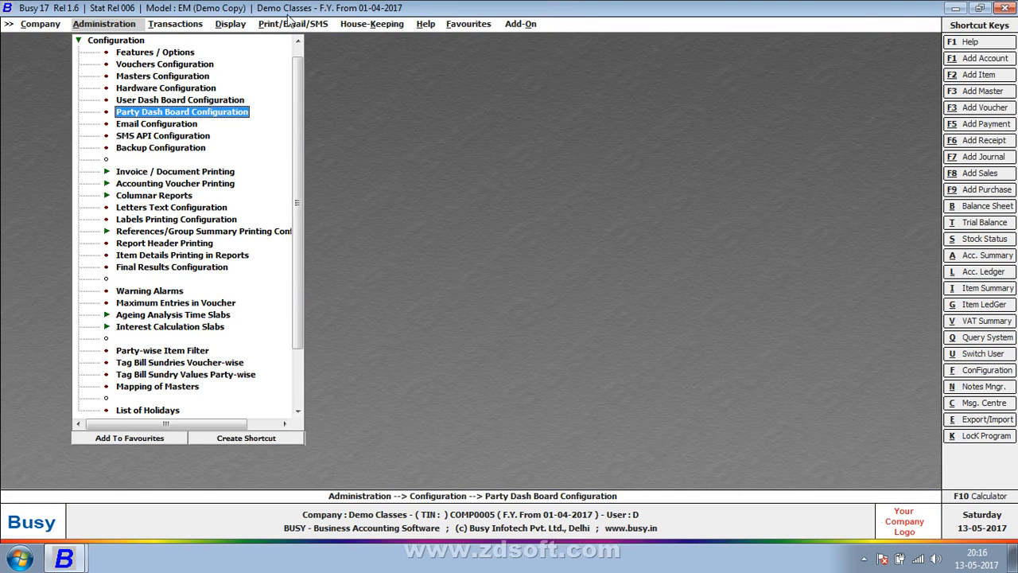
# Step: Enable Enquiry Management (Pre sales) and Support Management (Post sales) under Enquiry/Support Mgmt. and save
pyautogui.click(177, 25)
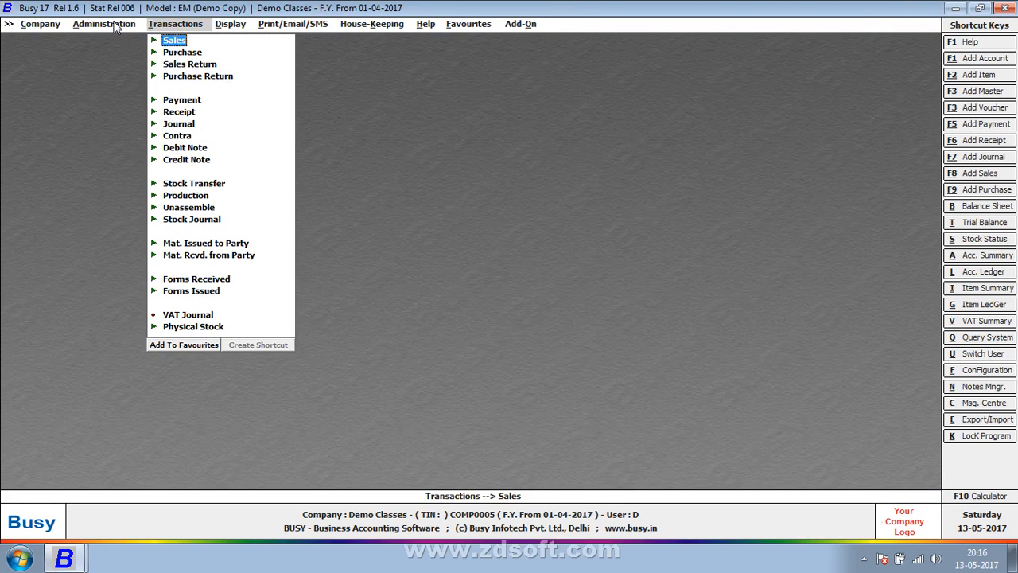
pyautogui.click(117, 24)
pyautogui.click(147, 55)
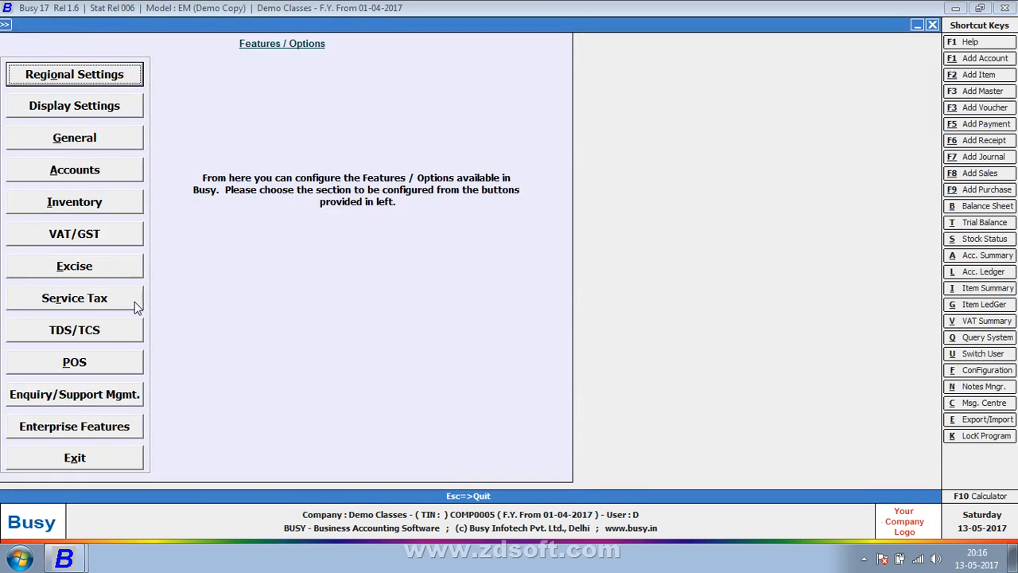
pyautogui.click(92, 392)
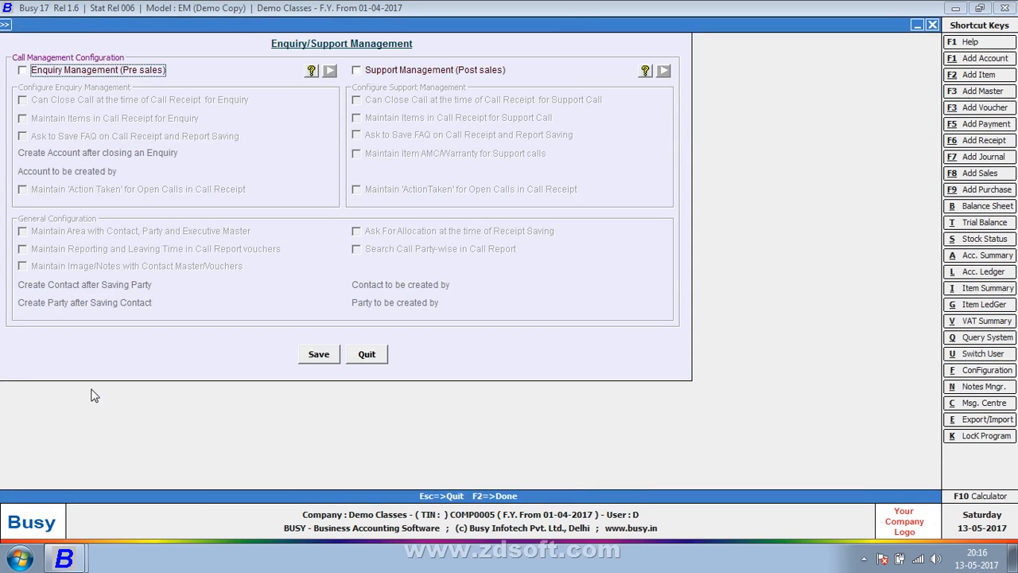
pyautogui.click(388, 71)
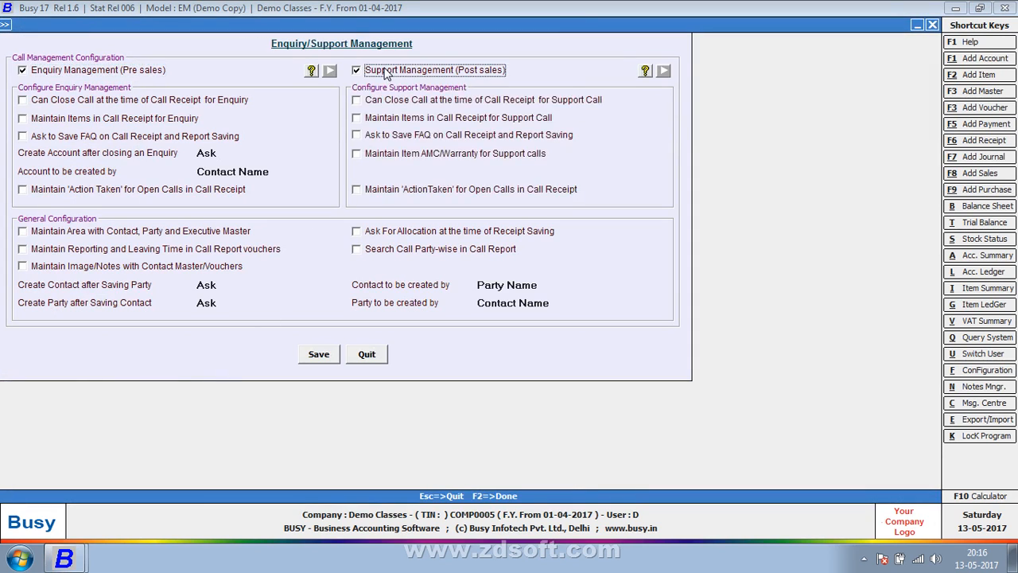
pyautogui.click(318, 354)
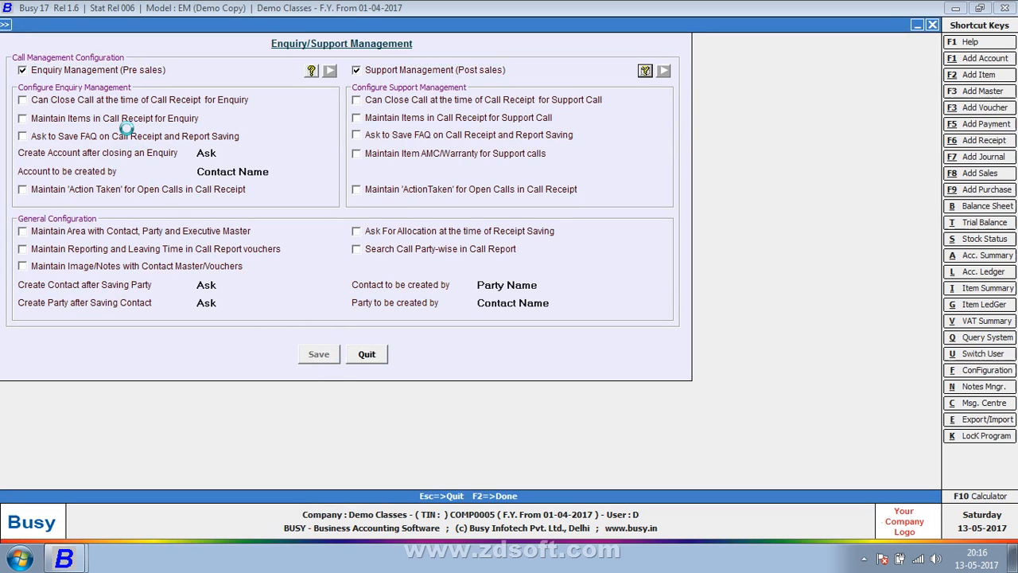
pyautogui.press('Escape')
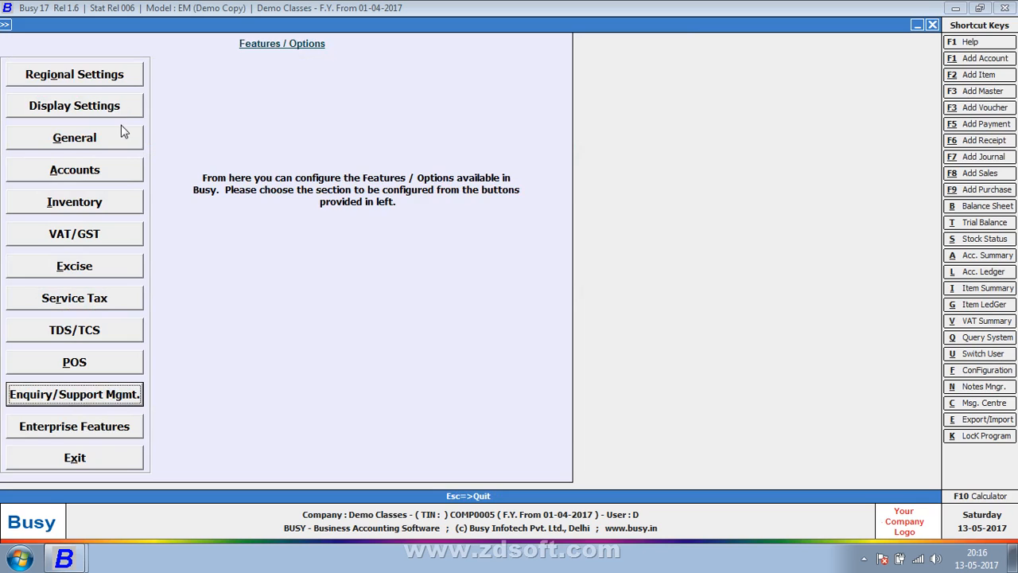
pyautogui.press('Escape')
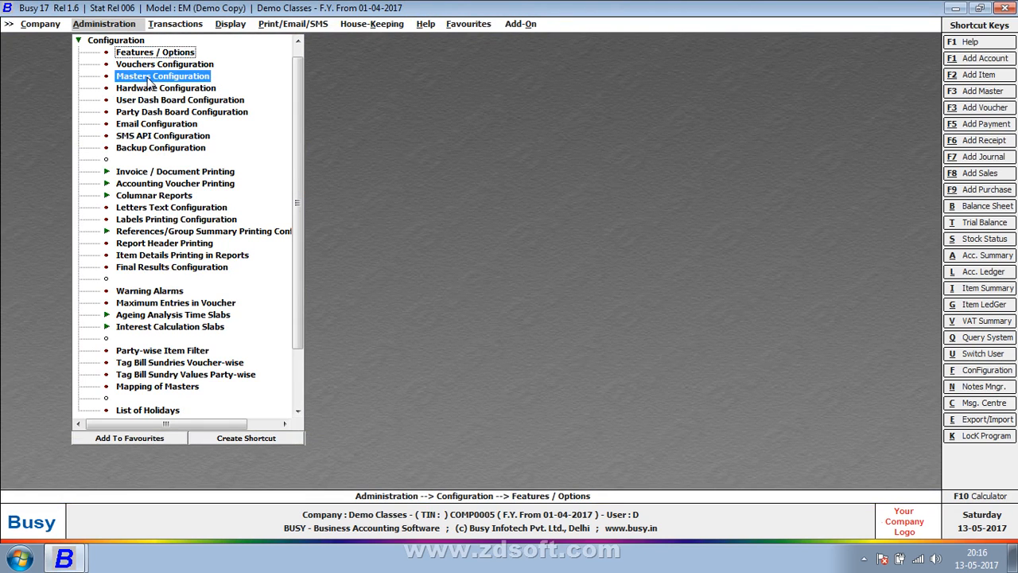
# Step: Open the PARTY DASH format for configuration from Party Dash Board Configuration
pyautogui.click(148, 78)
pyautogui.press('Escape')
pyautogui.press('Escape')
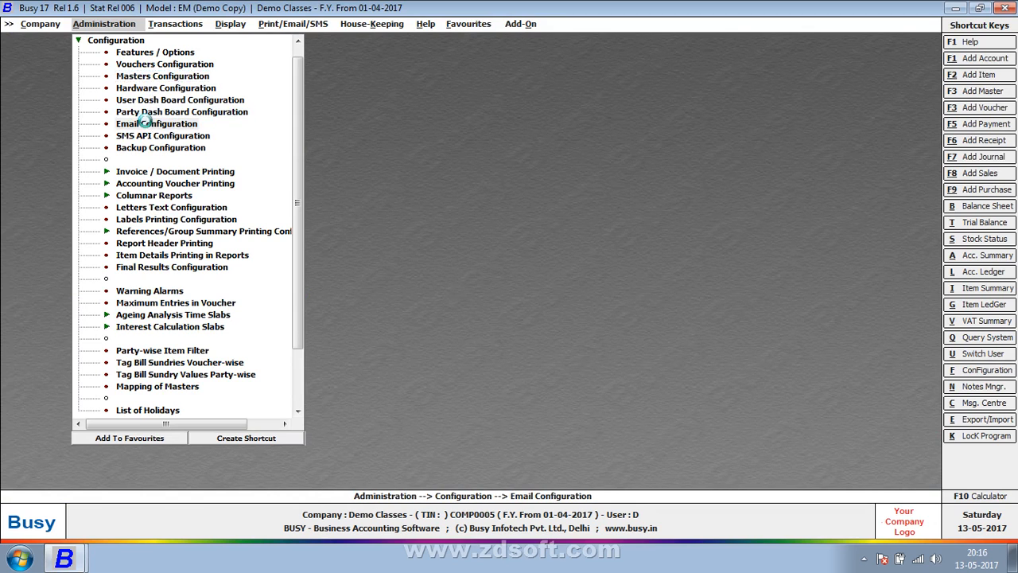
pyautogui.click(150, 124)
pyautogui.press('Escape')
pyautogui.click(147, 108)
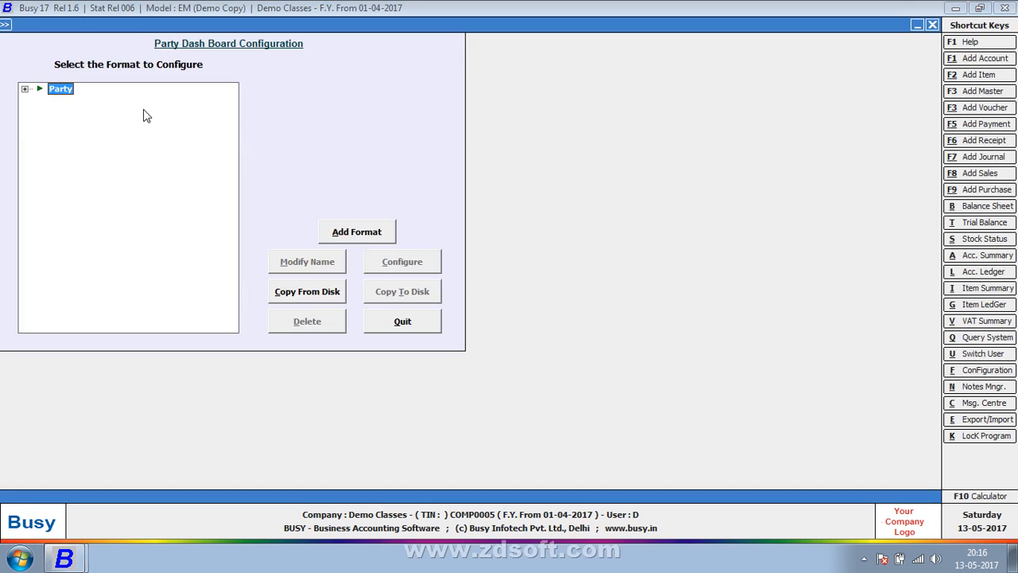
pyautogui.doubleClick(64, 89)
pyautogui.click(77, 101)
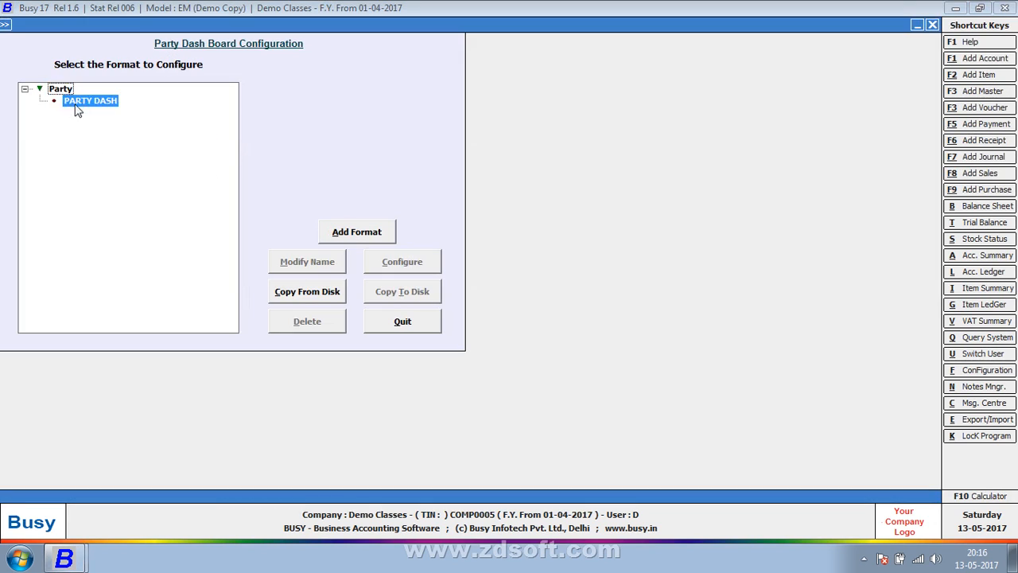
pyautogui.click(386, 264)
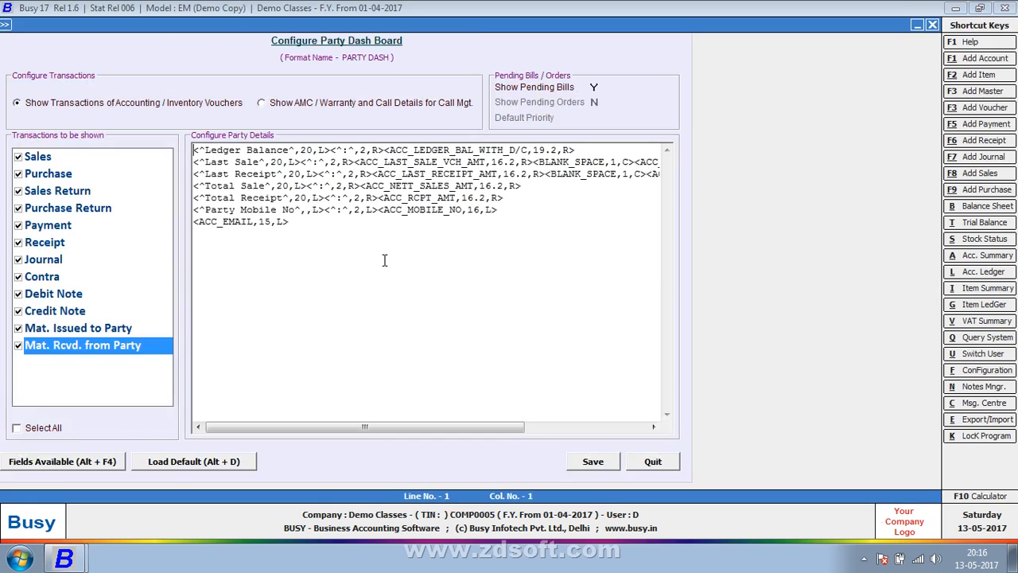
# Step: Keep PARTY DASH showing accounting and inventory voucher transactions and save it
pyautogui.click(279, 108)
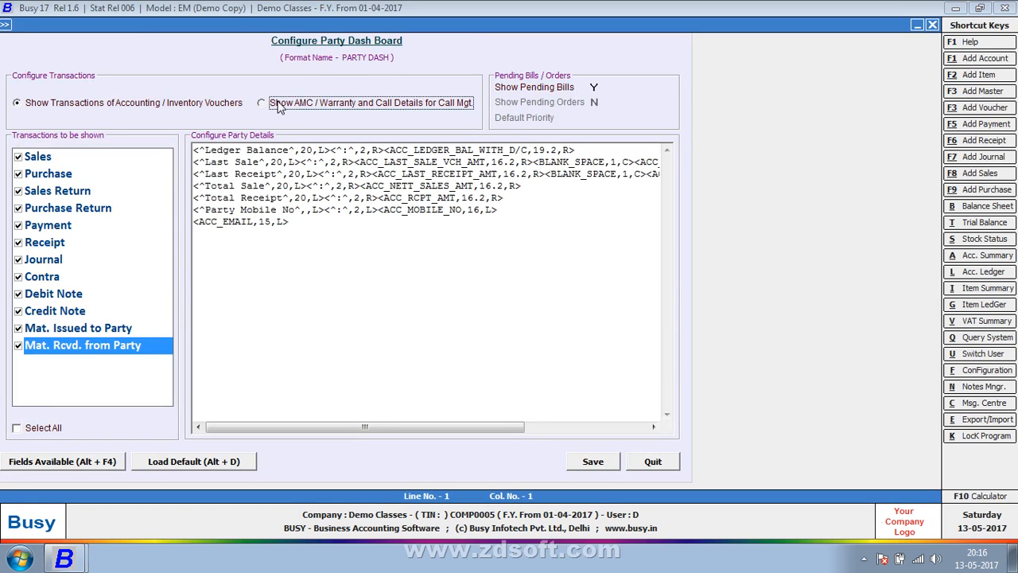
pyautogui.click(140, 104)
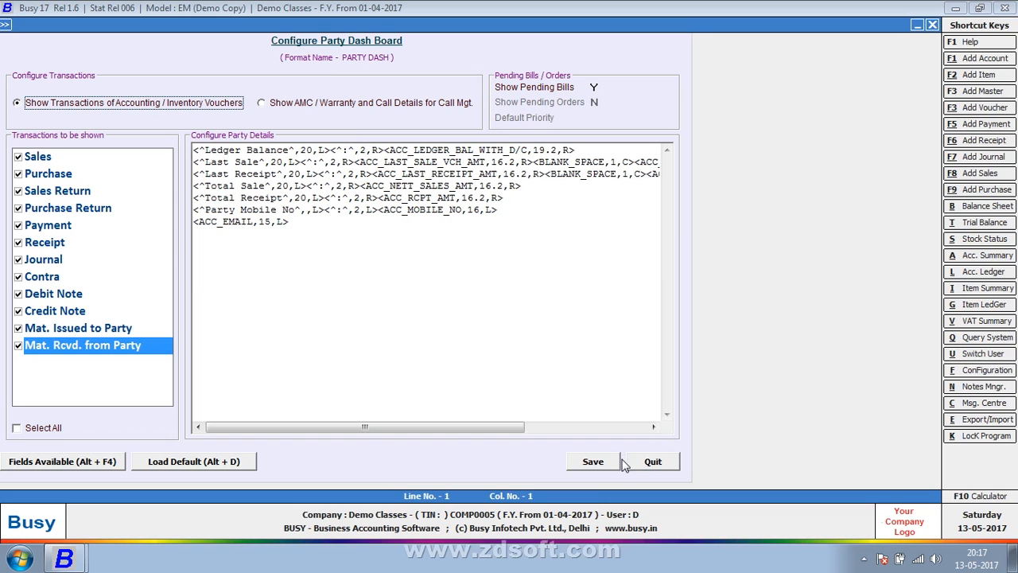
pyautogui.click(613, 464)
pyautogui.press('Escape')
pyautogui.press('Escape')
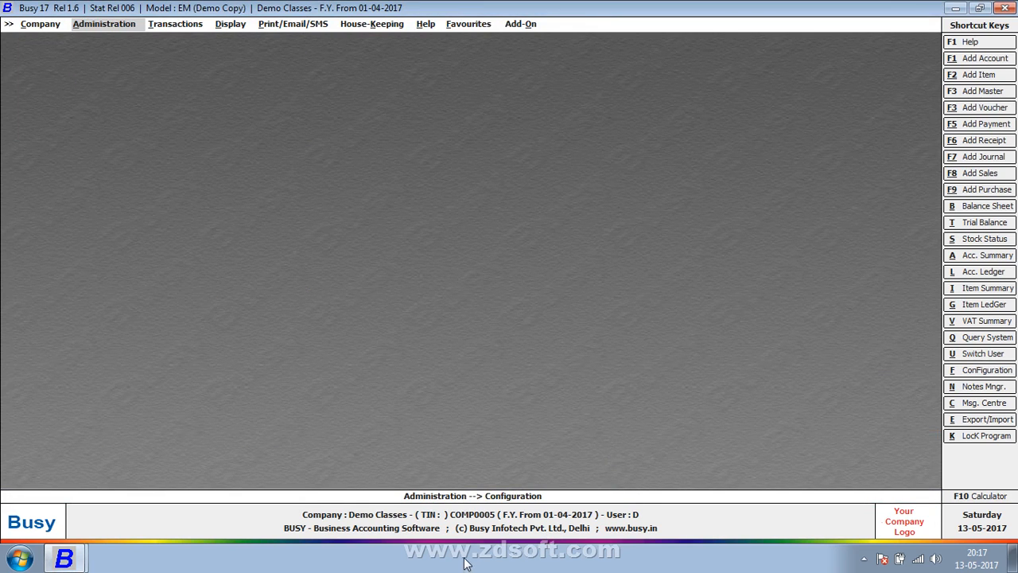
# Step: Show the desktop from the taskbar, refresh it, and open the recorder from the hidden tray icons
pyautogui.rightClick(466, 563)
pyautogui.click(521, 488)
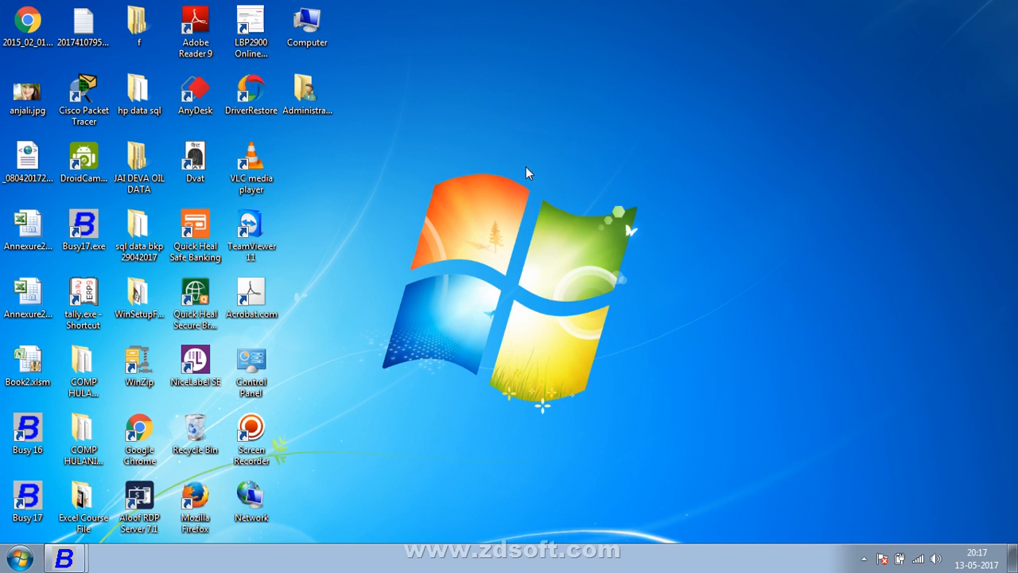
pyautogui.rightClick(527, 172)
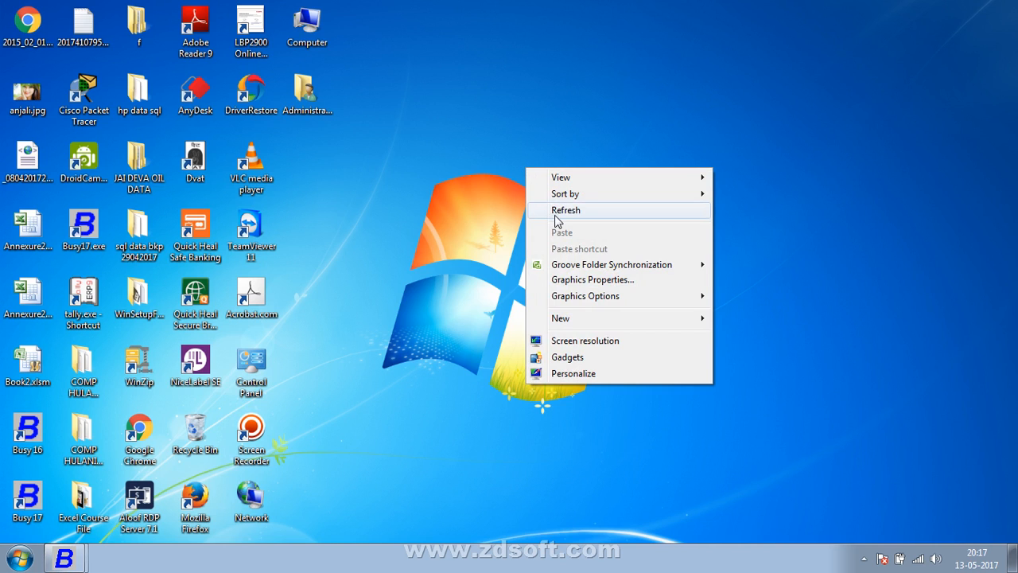
pyautogui.click(566, 210)
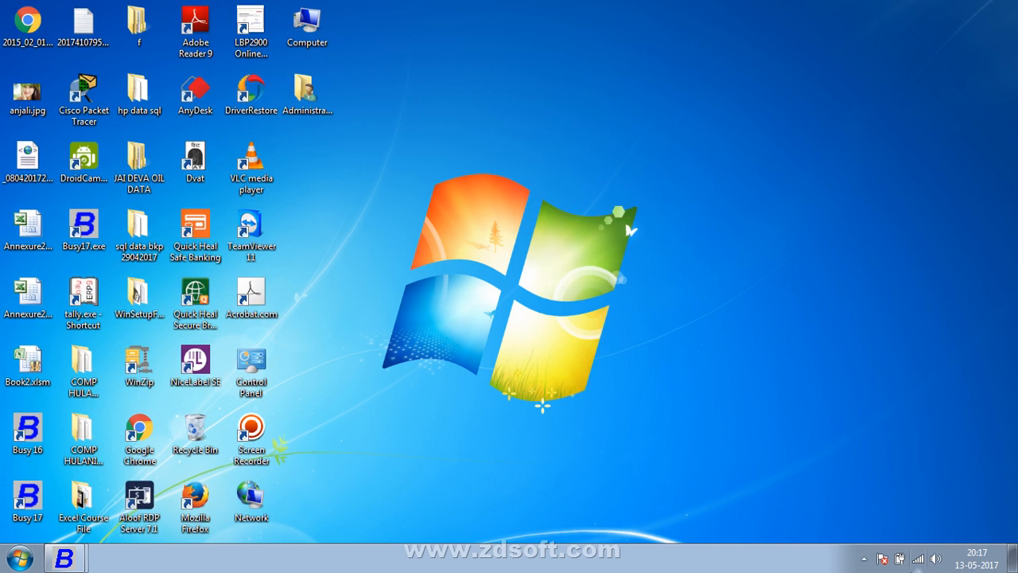
pyautogui.click(863, 559)
pyautogui.click(887, 471)
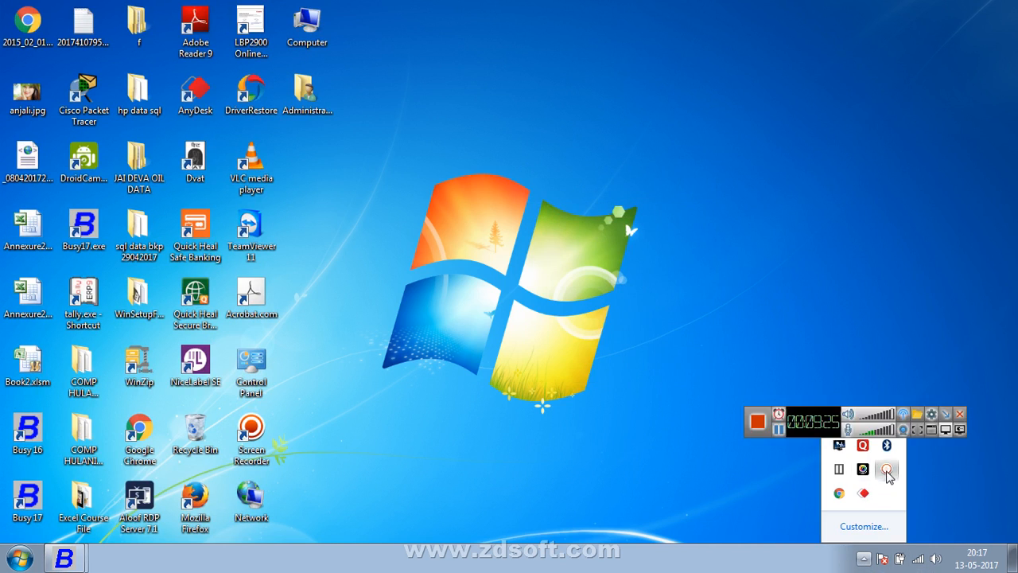